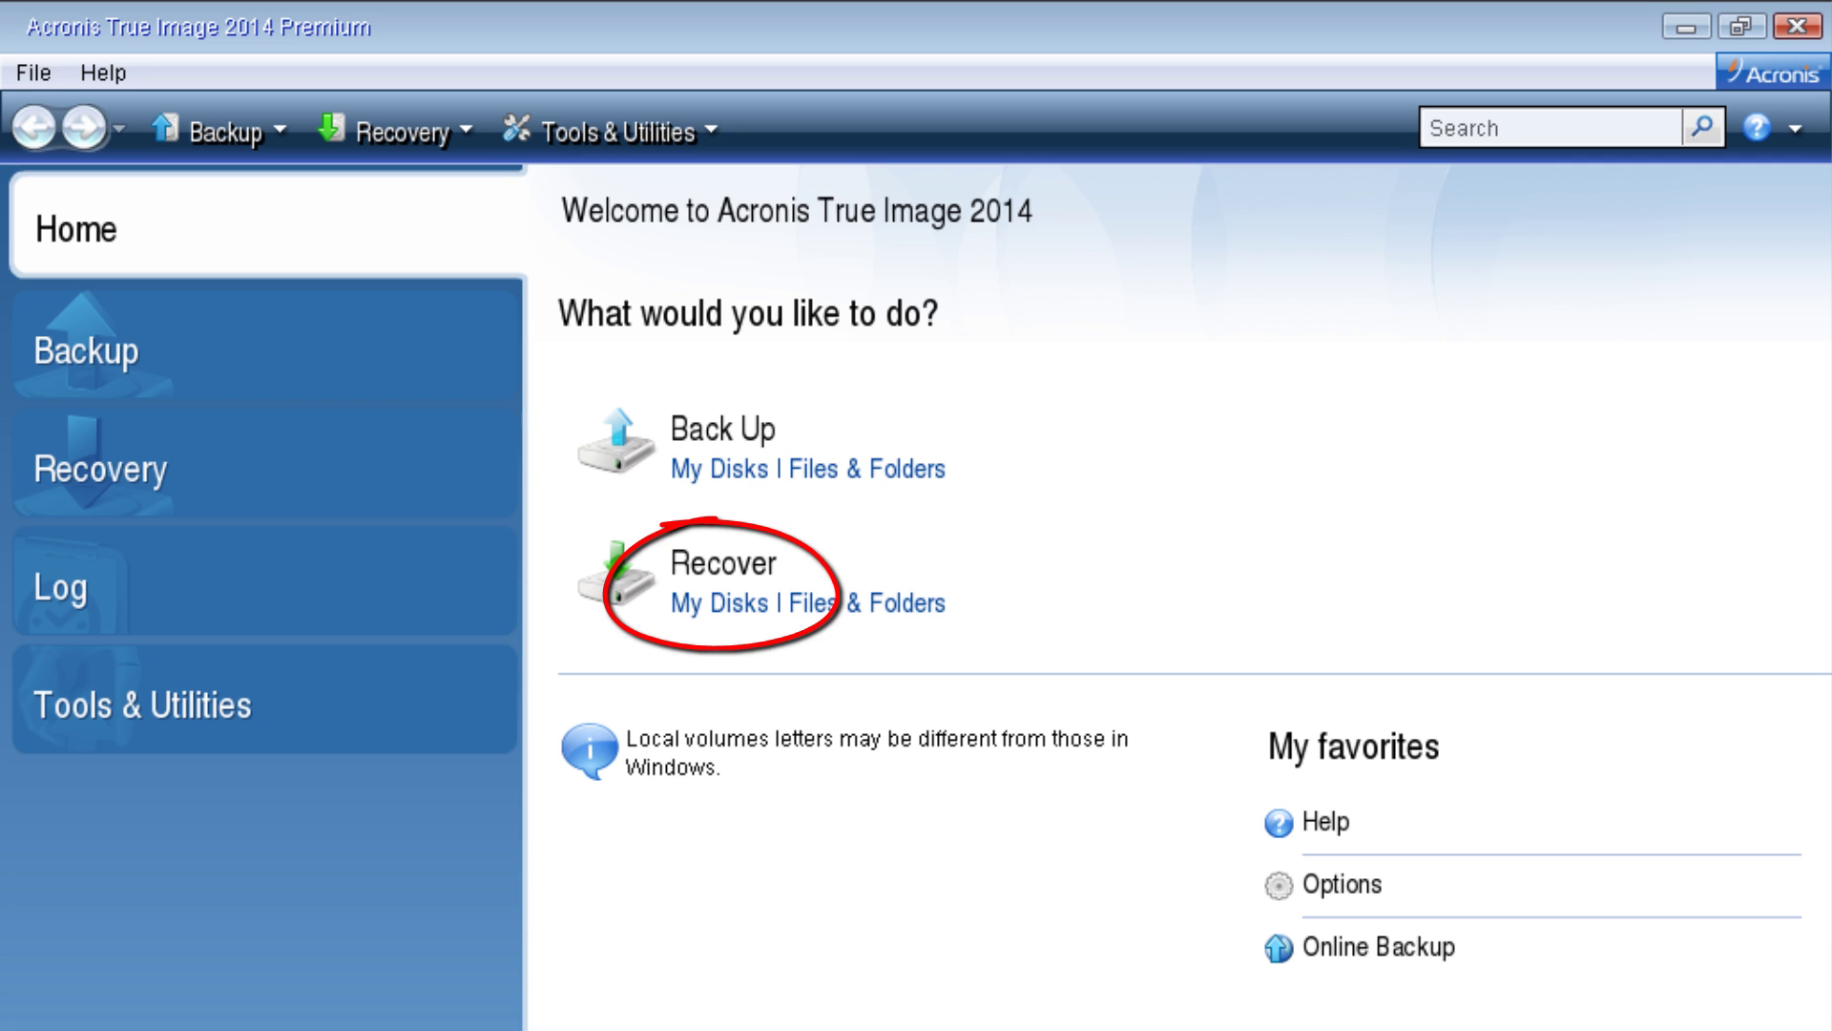
Start whole-disk recovery from the Local disk (C)_full_b1_s1_v1-2 backup in D:\My backups.
left_click(725, 603)
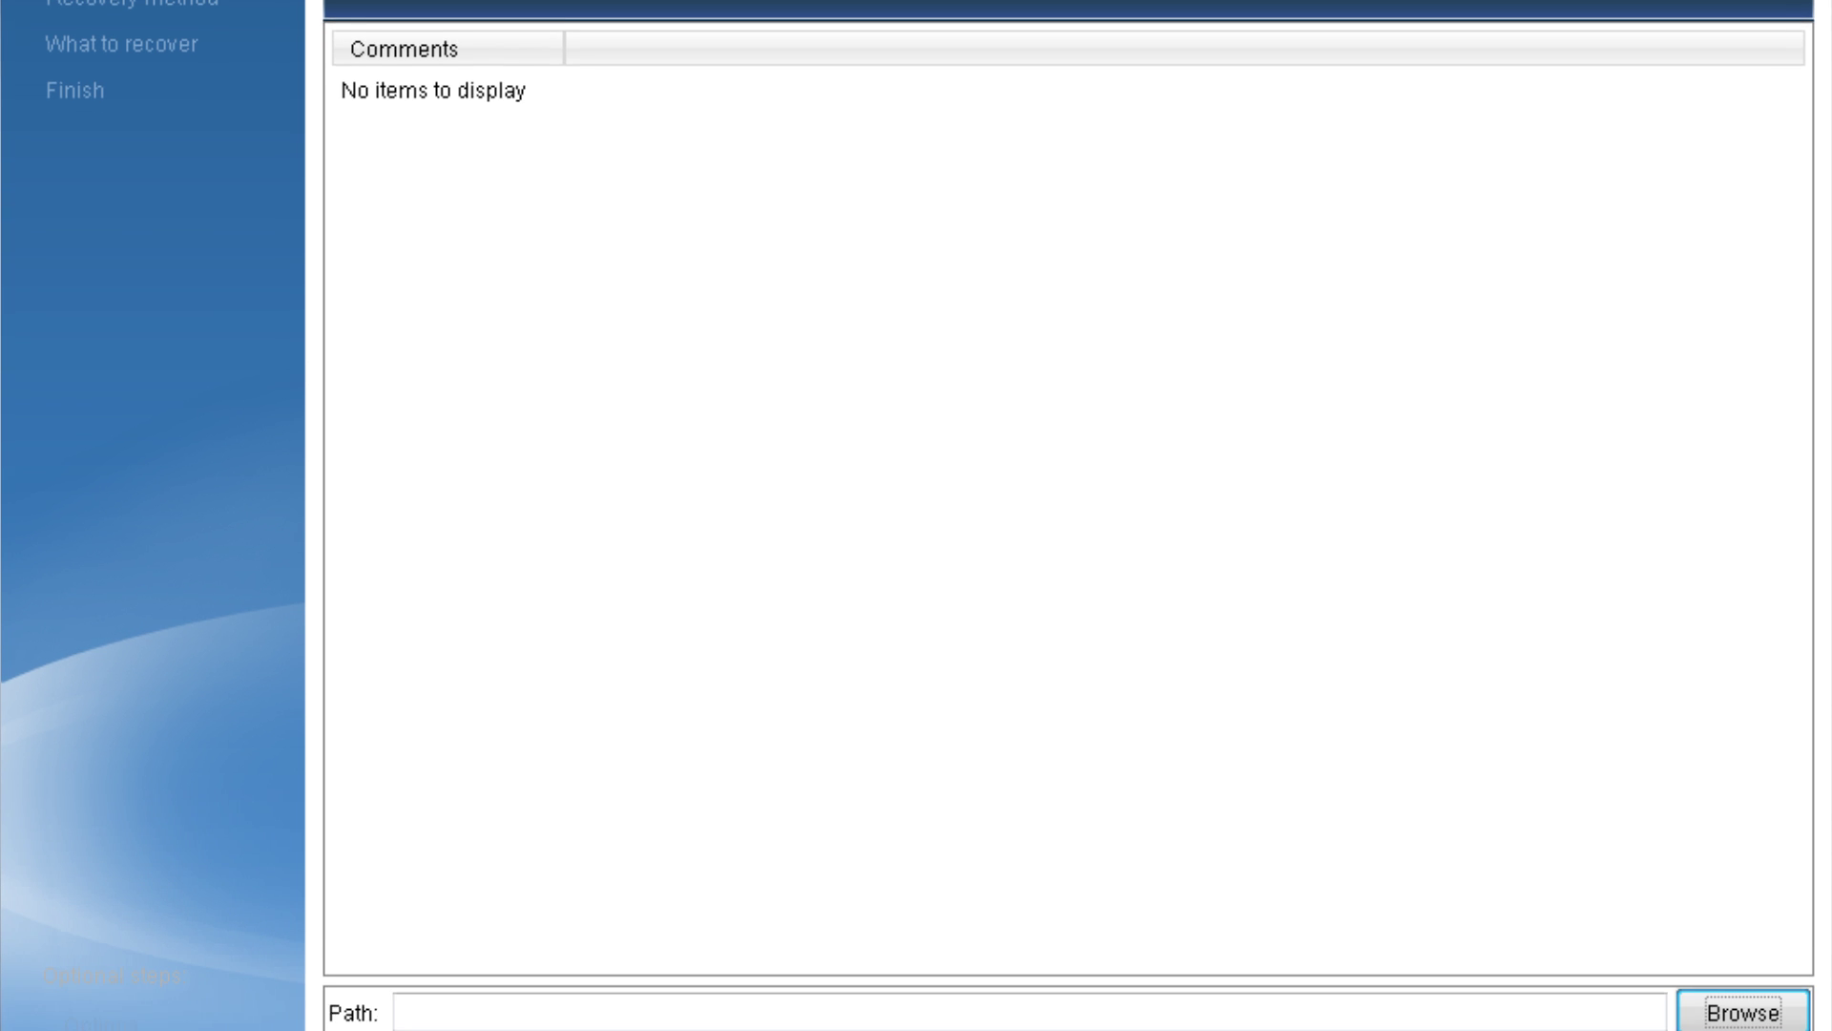
left_click(1739, 911)
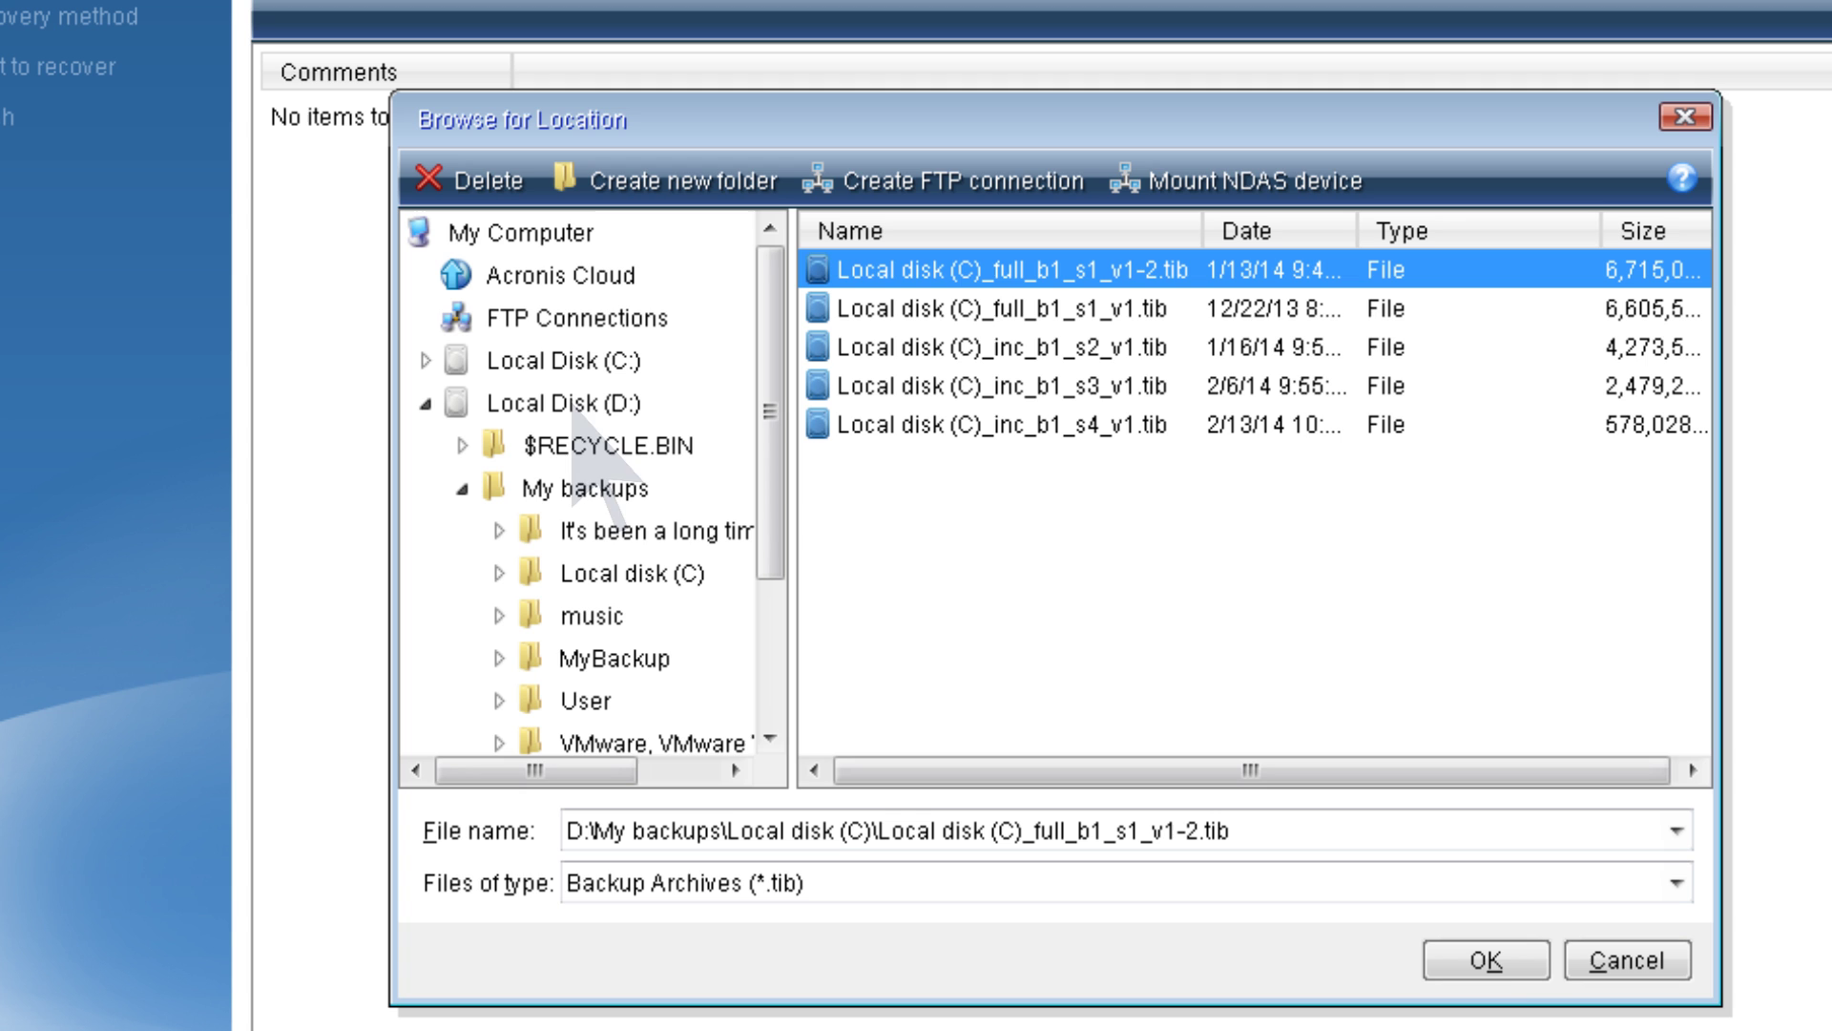
left_click(1486, 959)
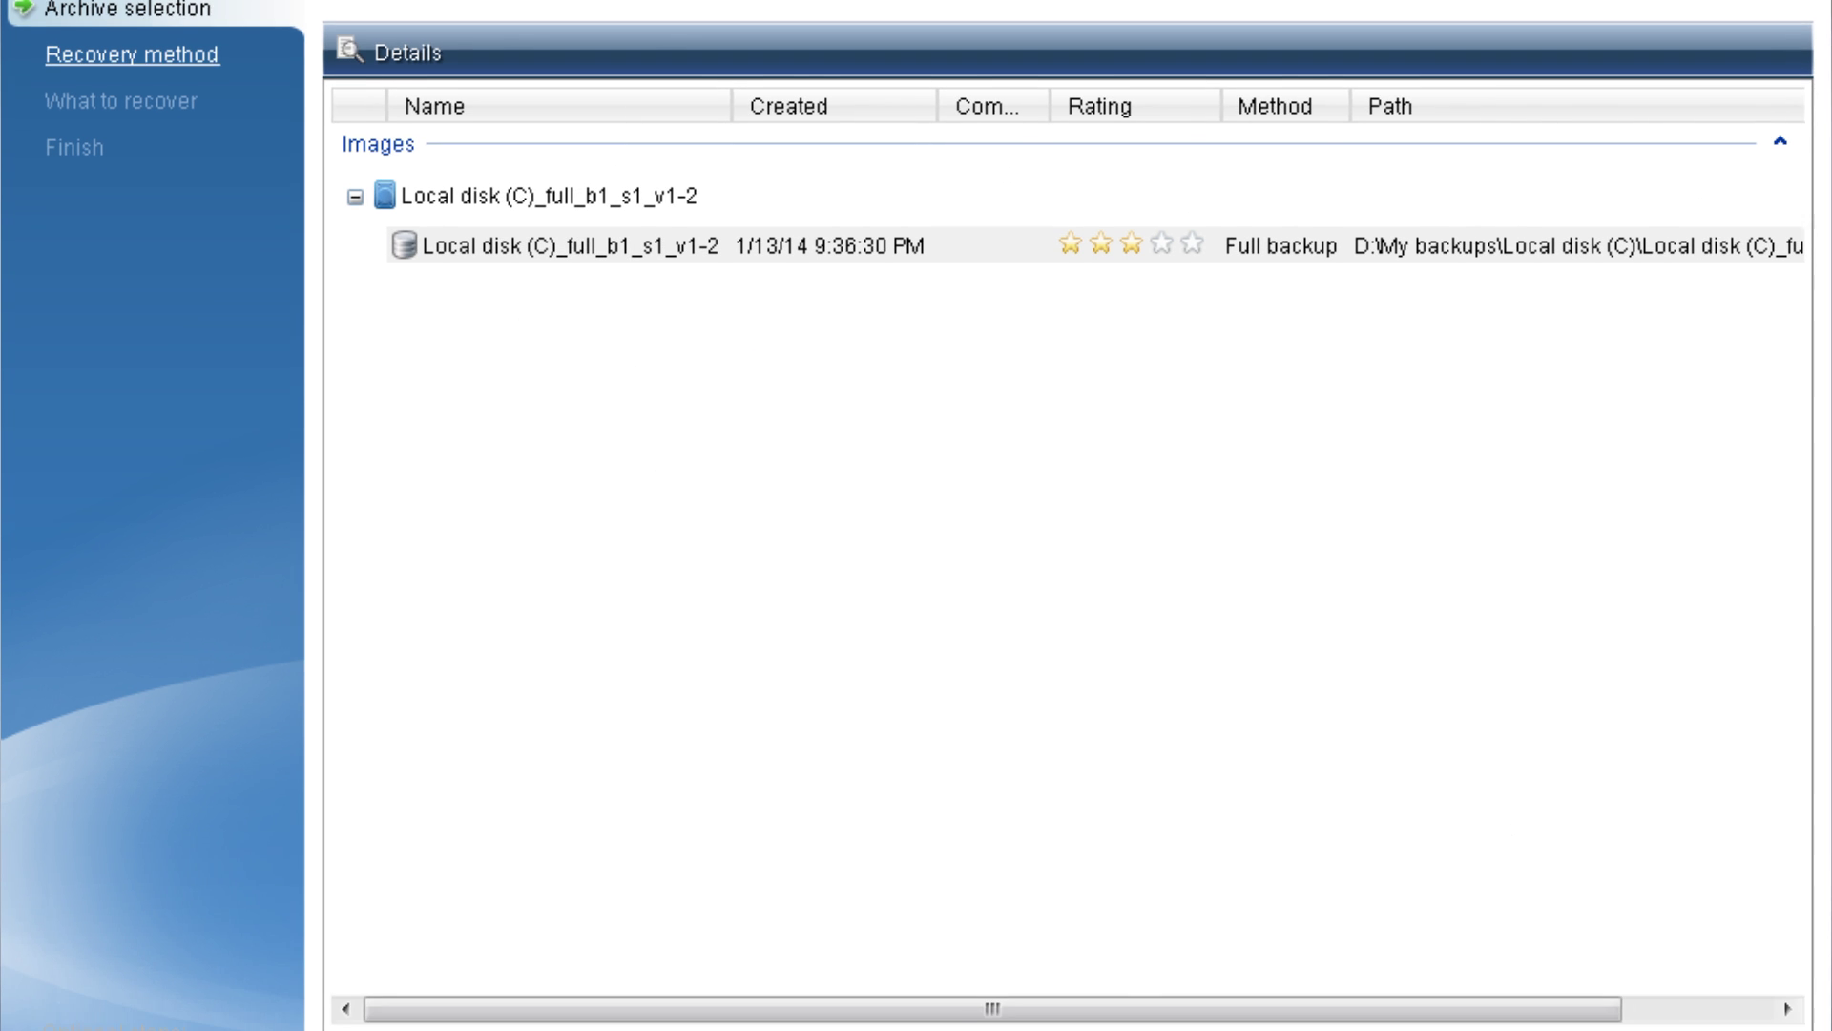
Keep 'Recover whole disks and partitions' as the method and advance to item selection.
left_click(1579, 994)
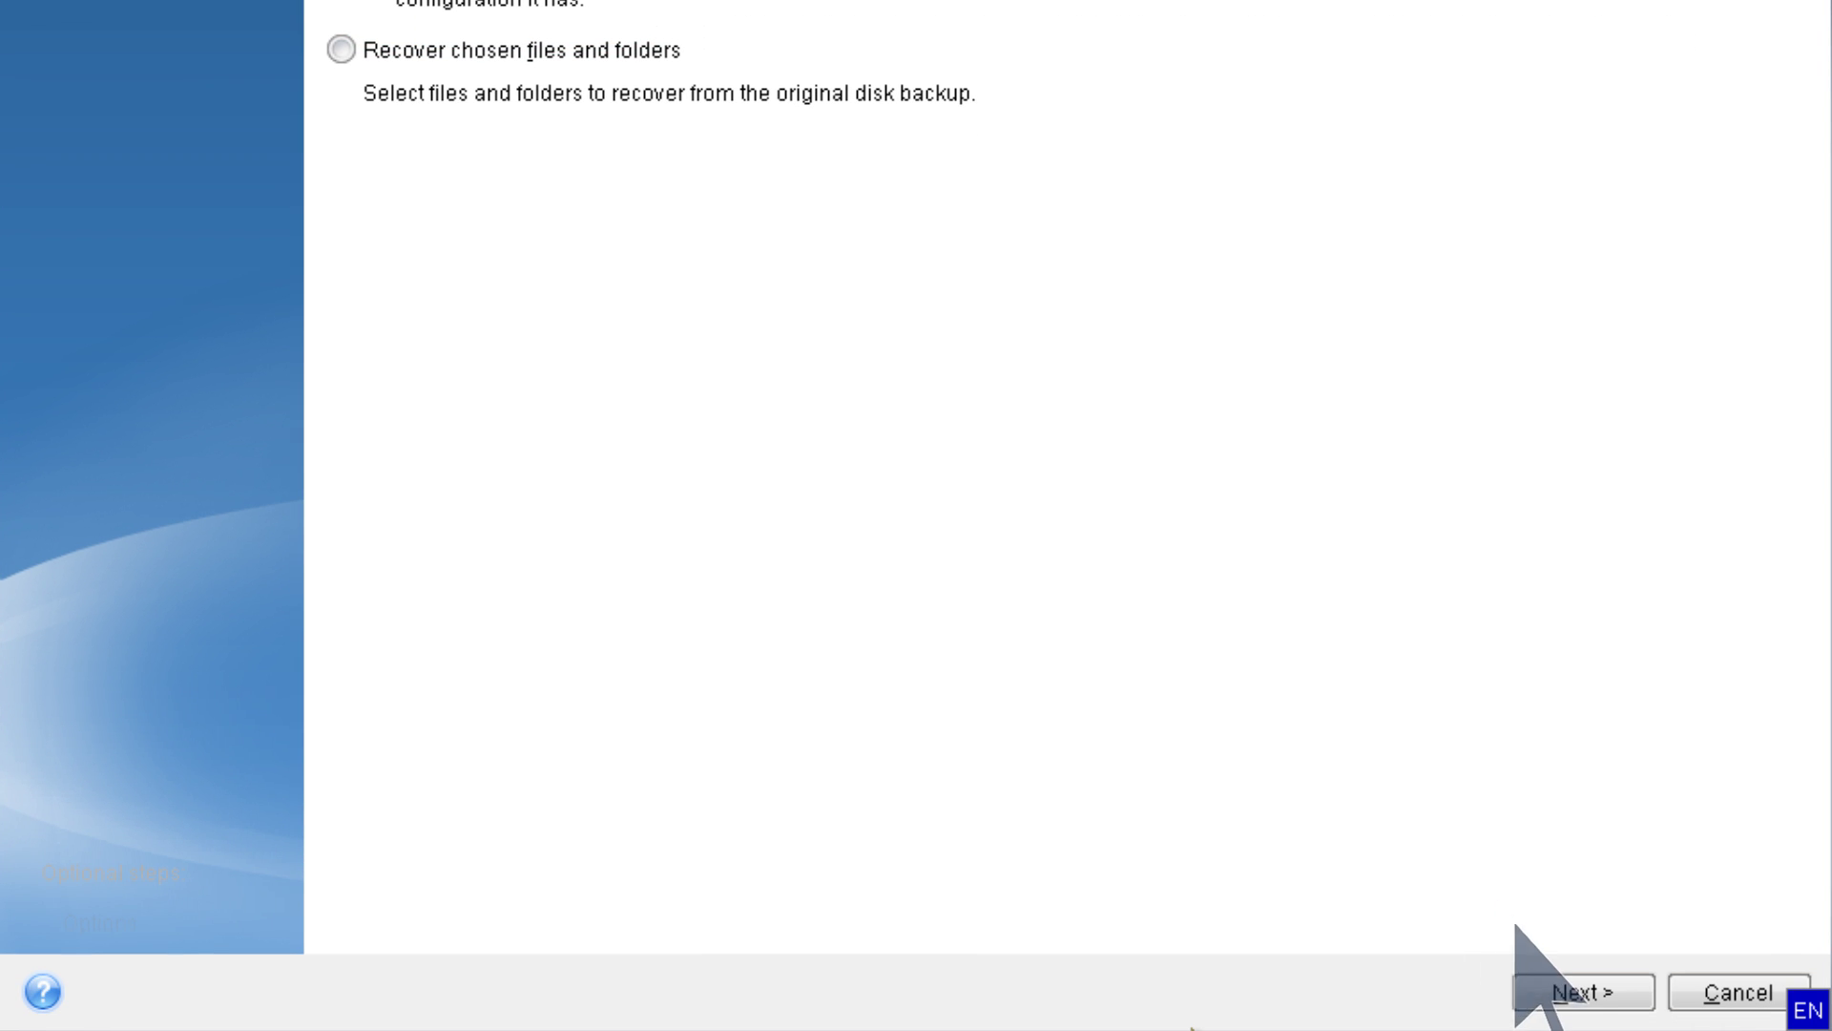
left_click(1585, 994)
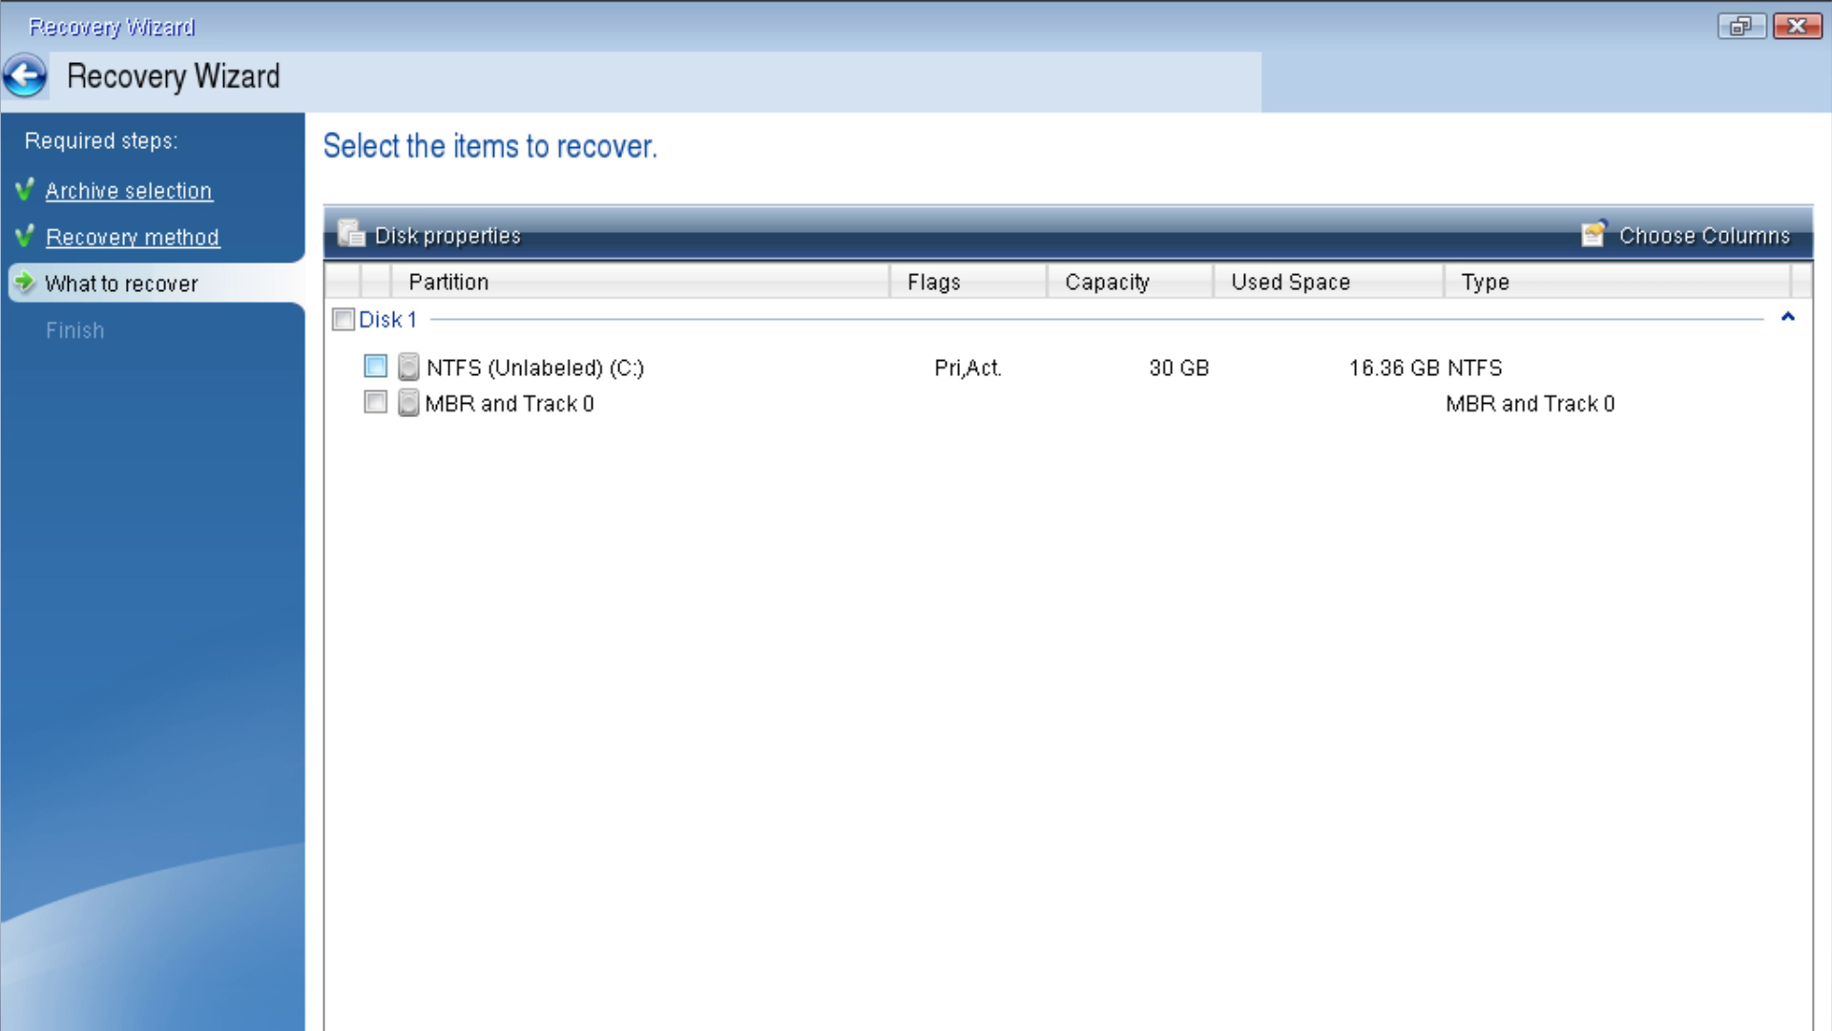
Select all of Disk 1, both NTFS (C:) and MBR and Track 0, for recovery.
left_click(343, 319)
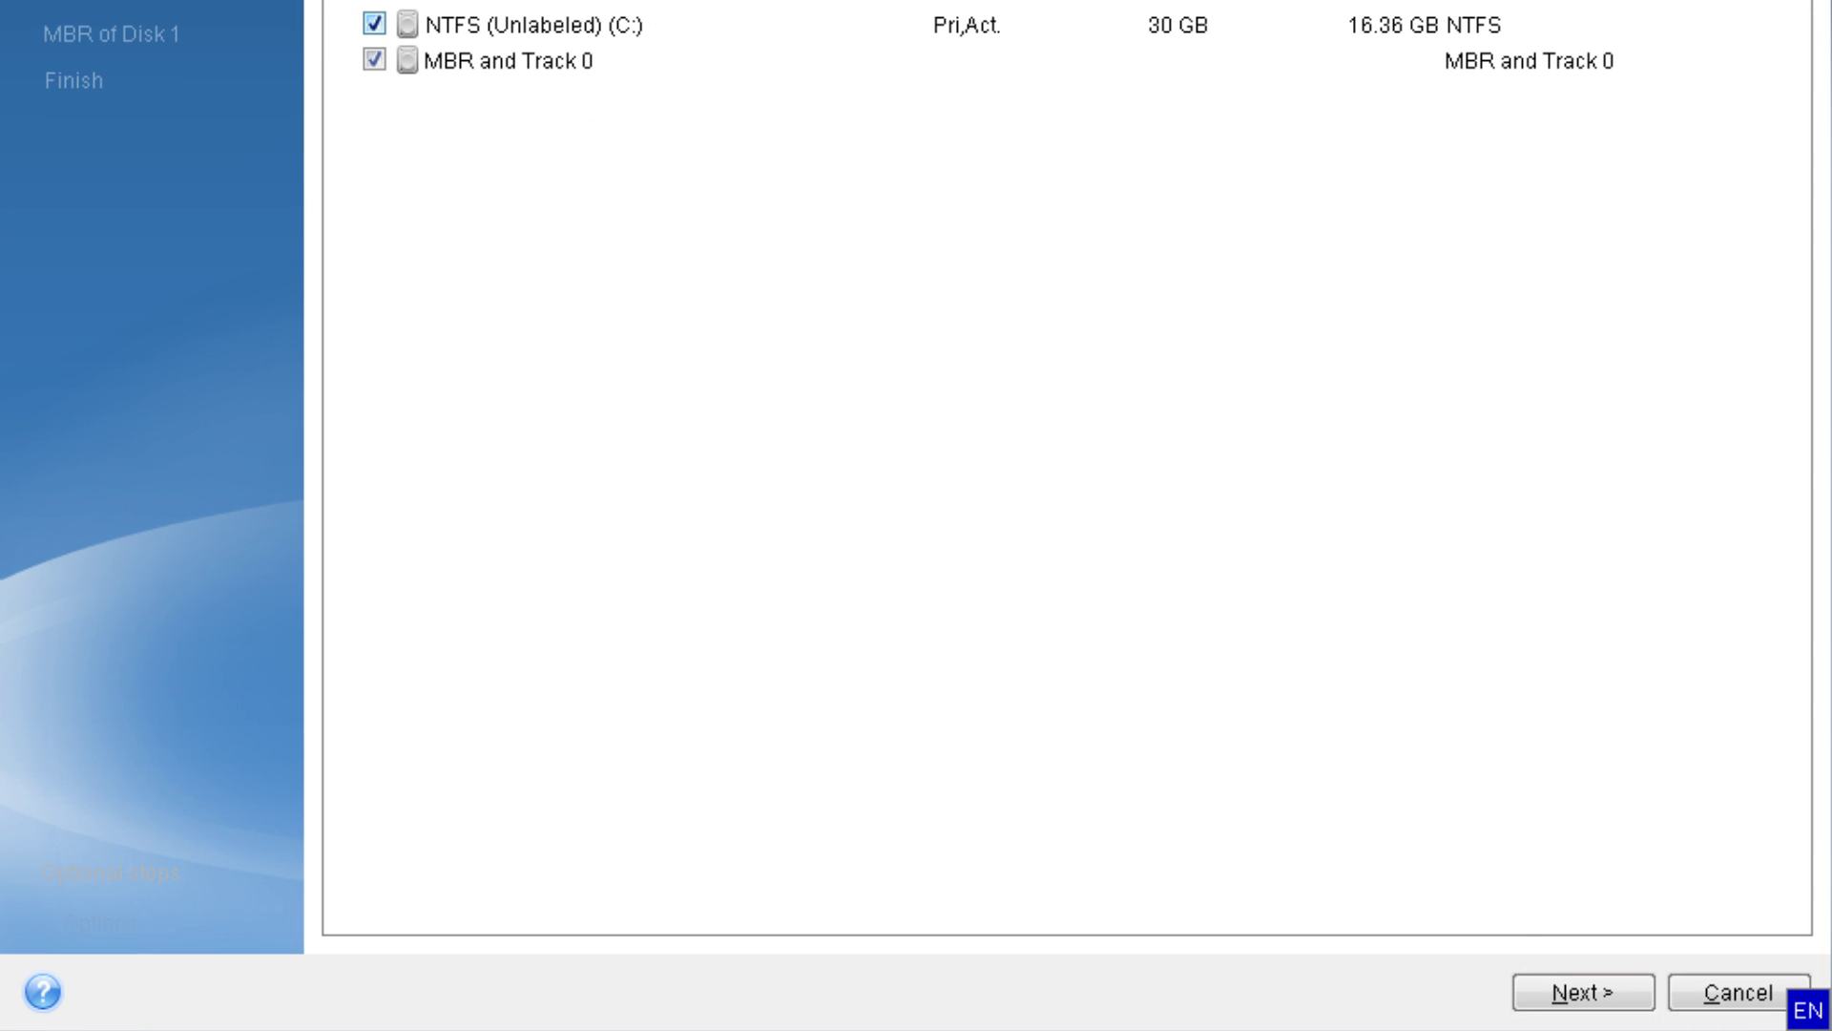
left_click(1582, 994)
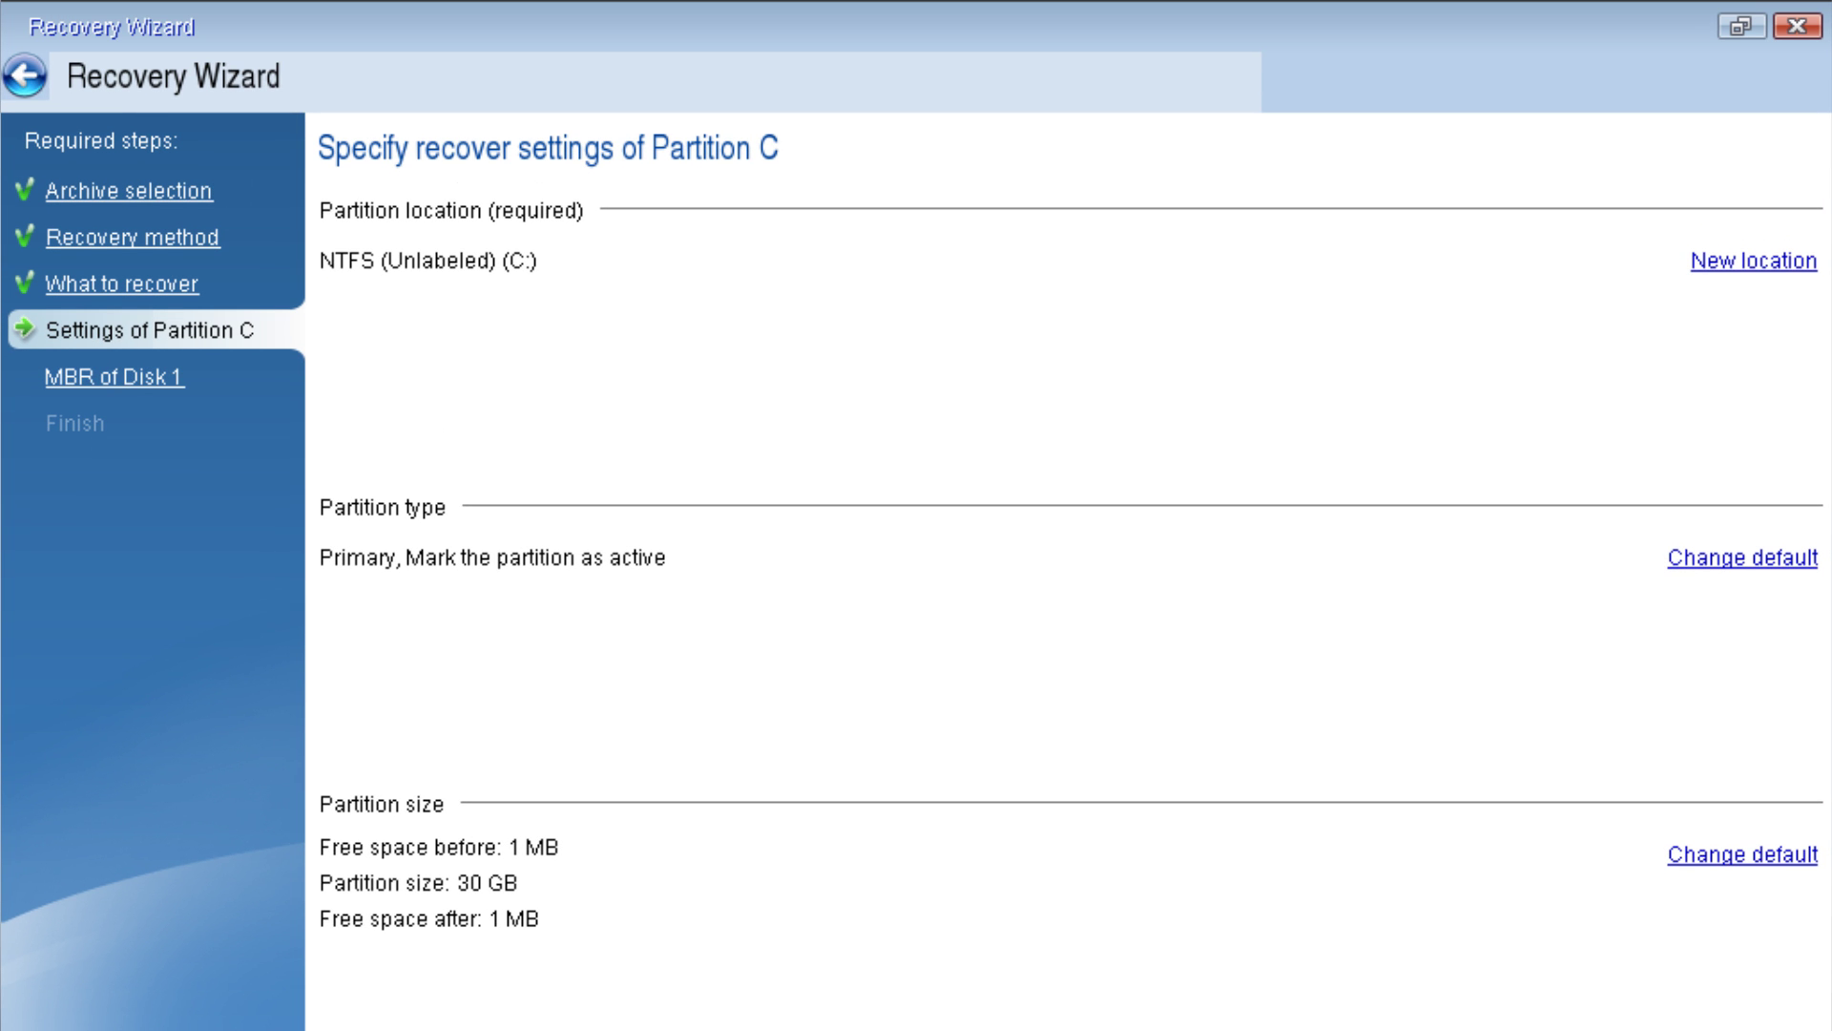
Leave partition C at 30 GB with 1 MB free space before and after.
left_click(1737, 859)
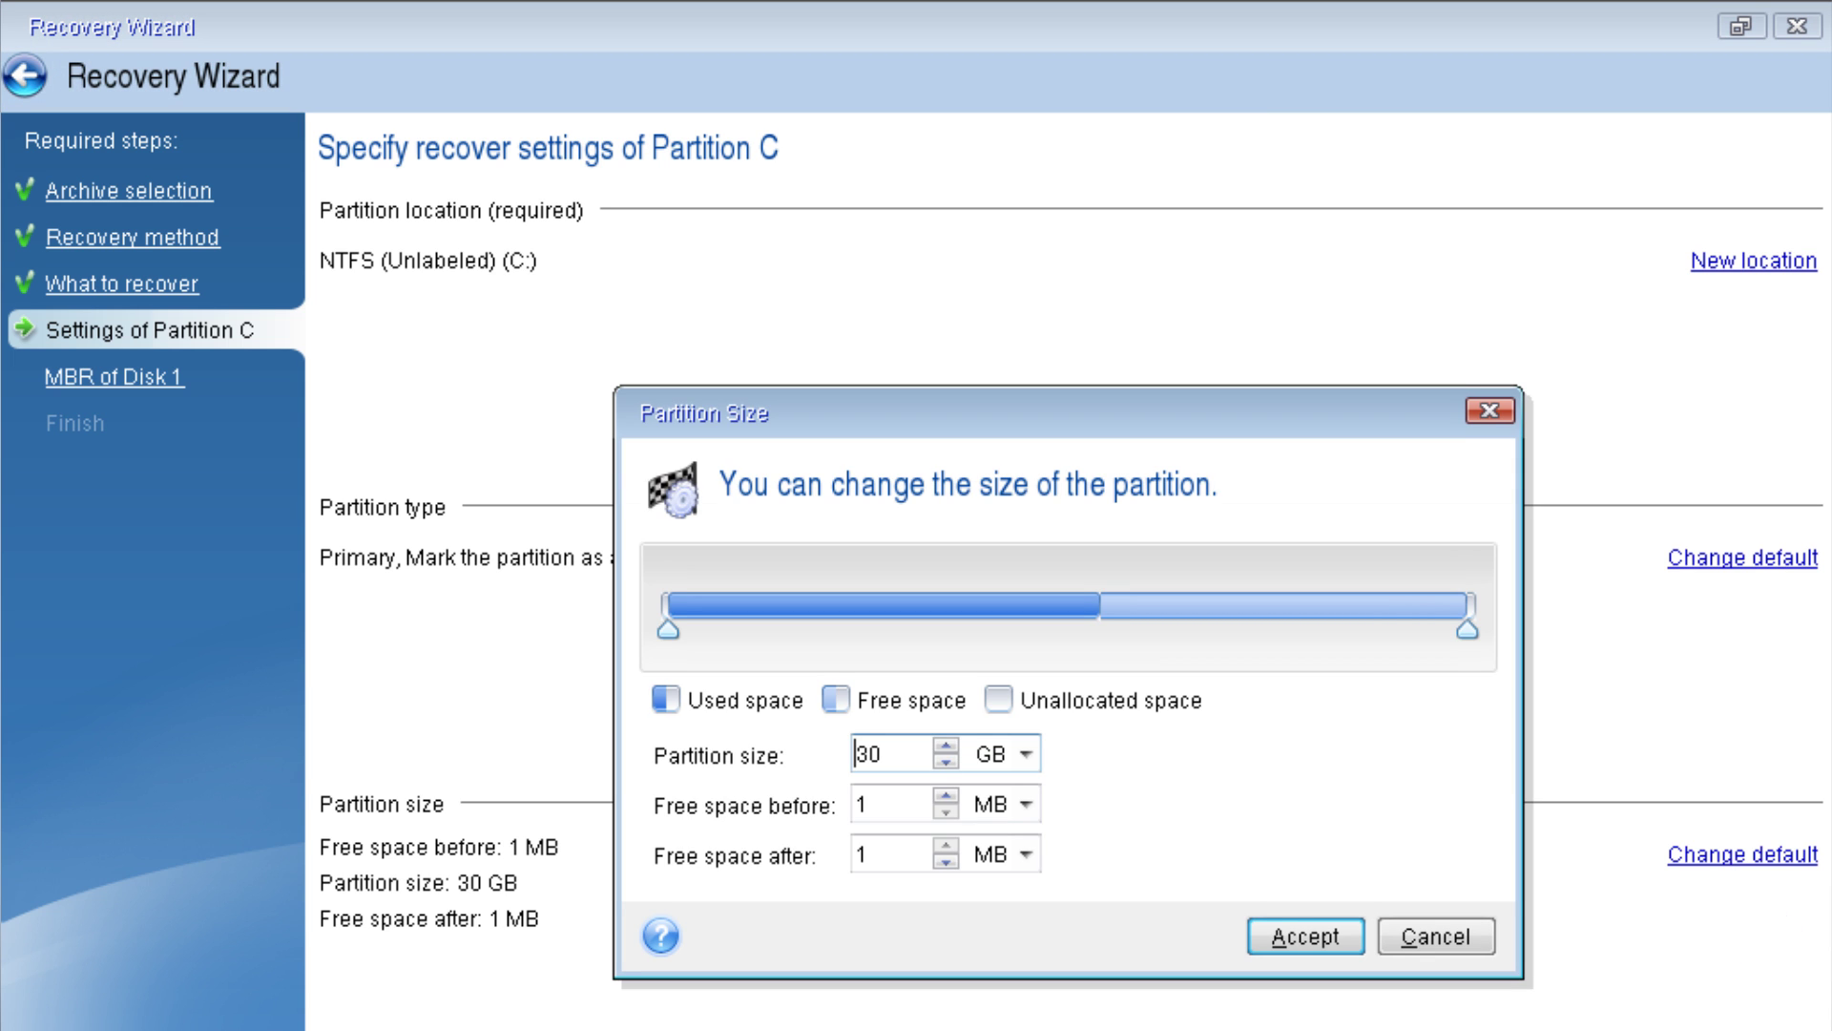
left_click(1306, 936)
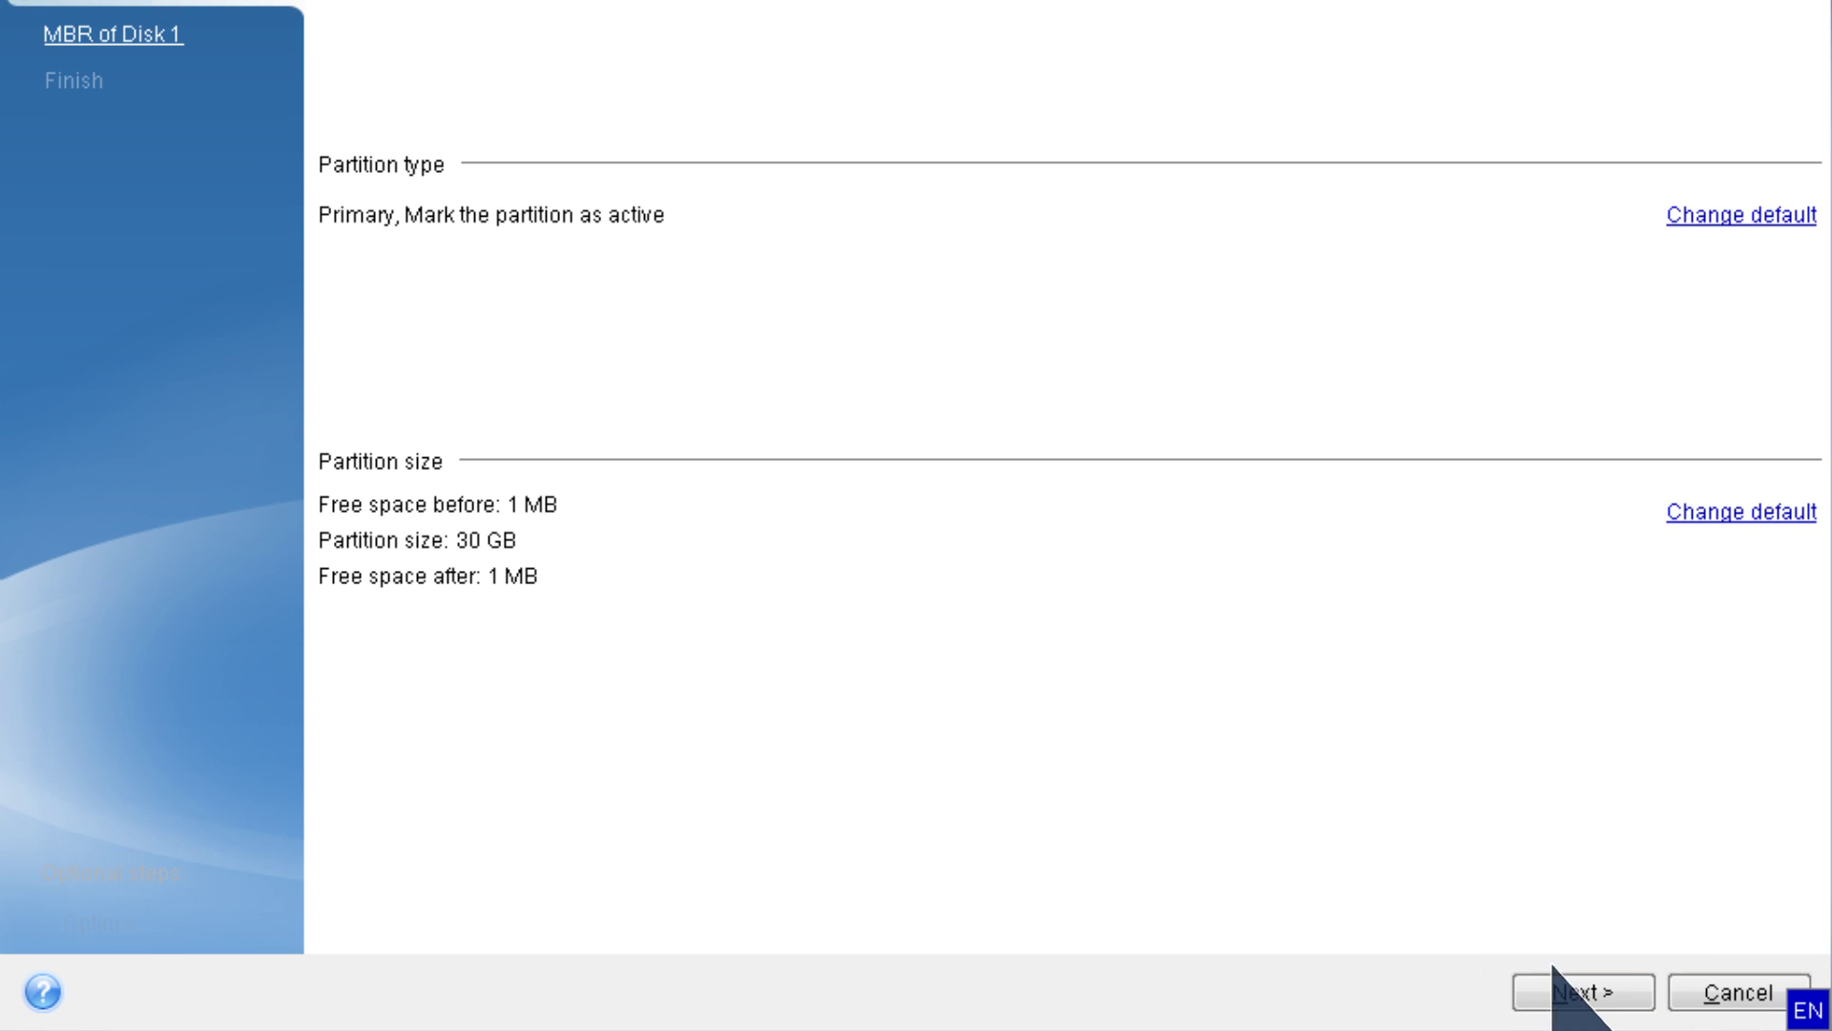
left_click(1579, 997)
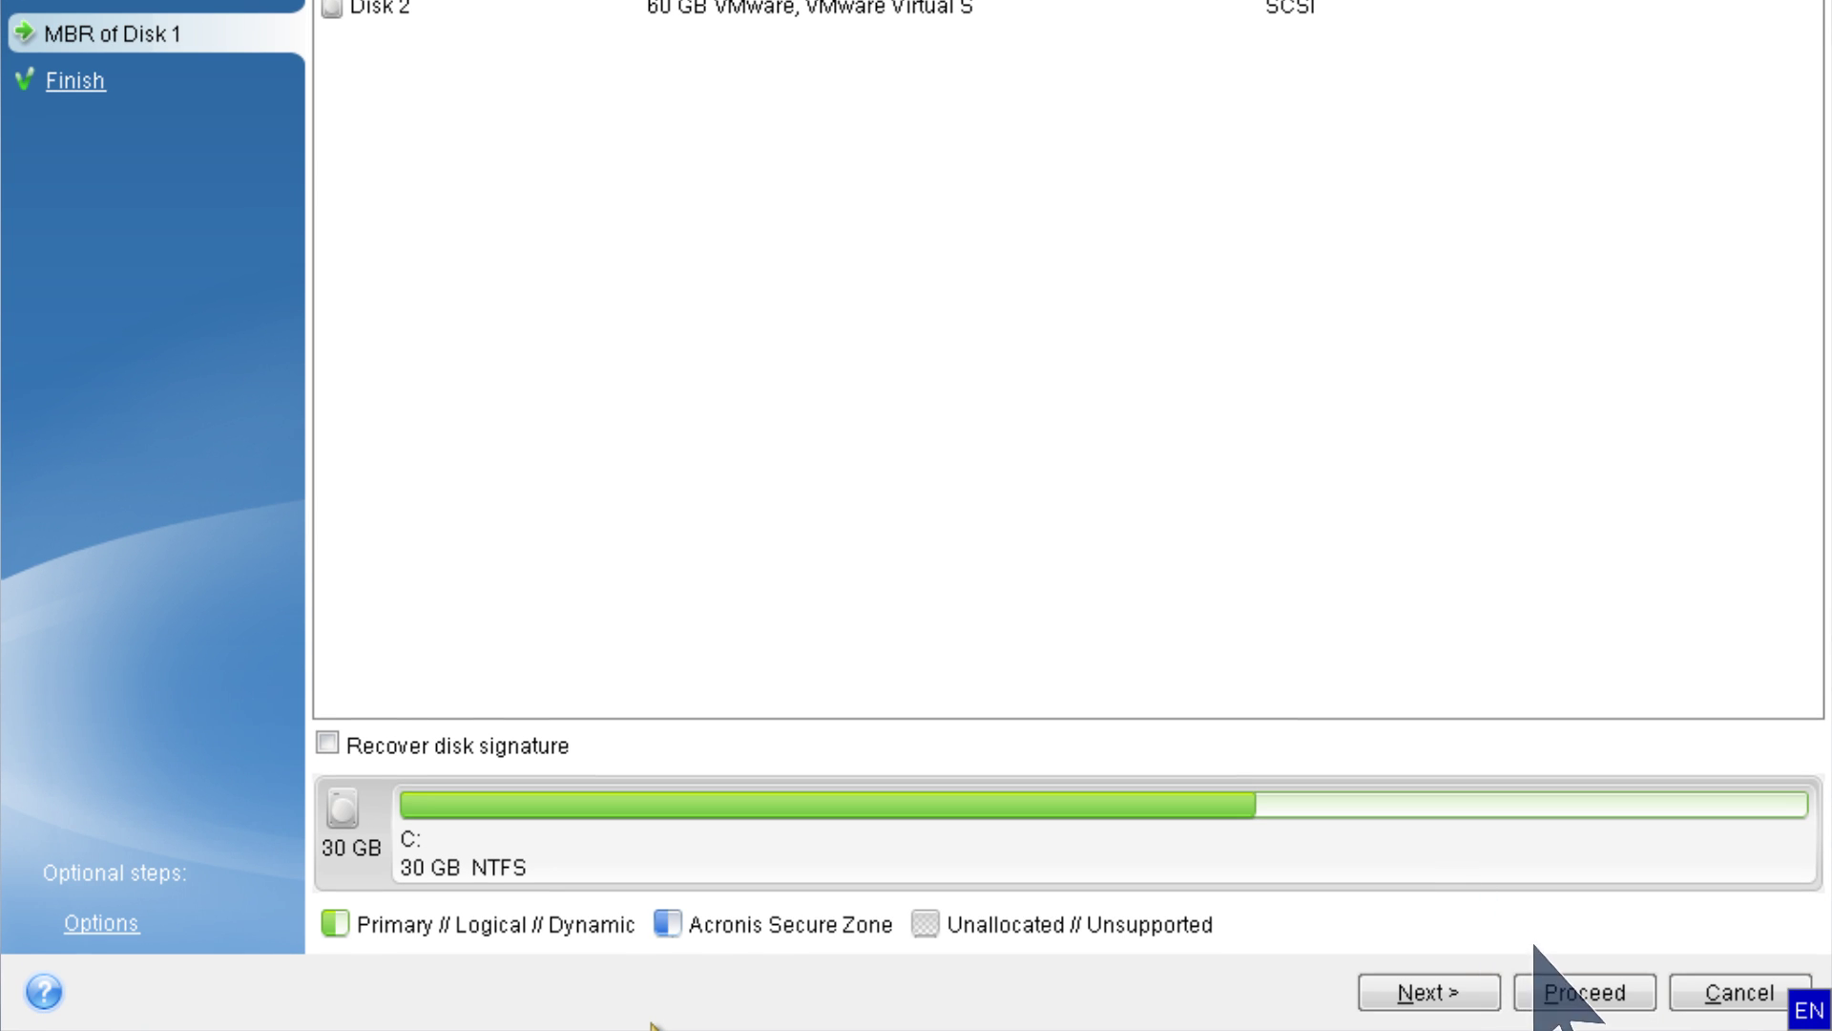
Keep the default target disk for the MBR and advance to the Summary.
left_click(1584, 997)
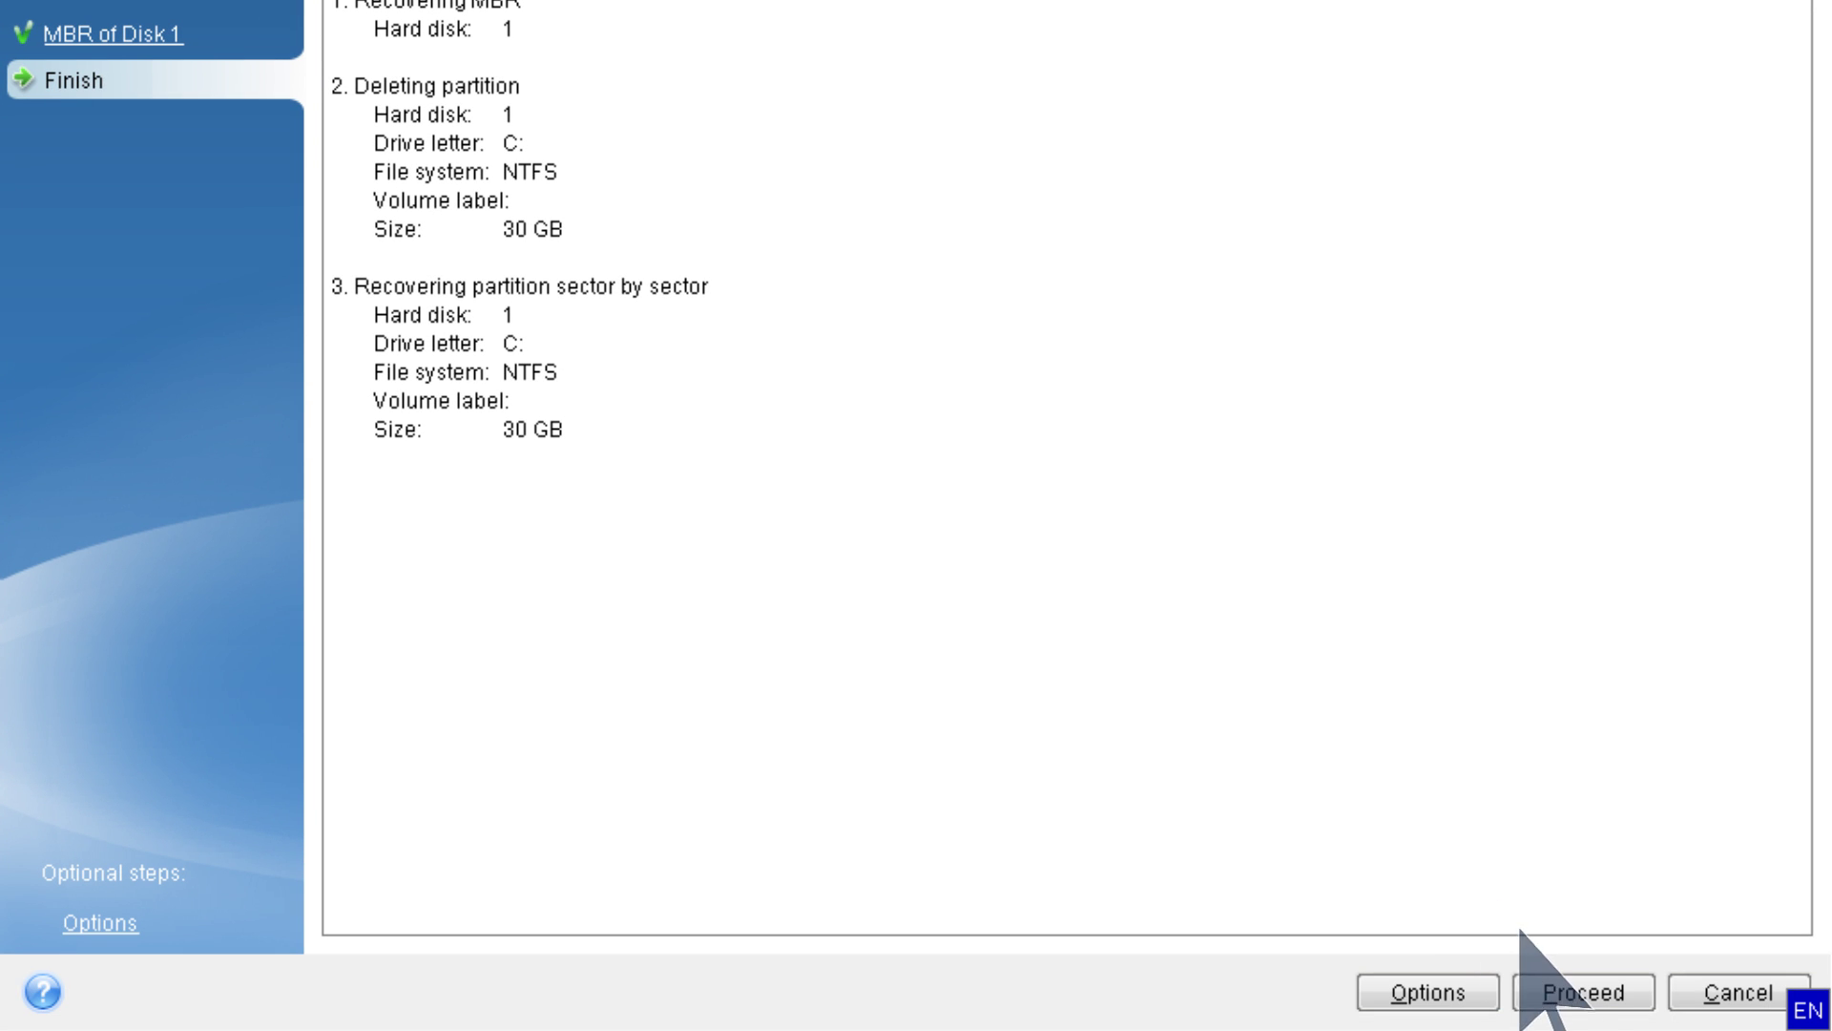
Run the recovery of the MBR and partition C from the Summary page.
left_click(1584, 995)
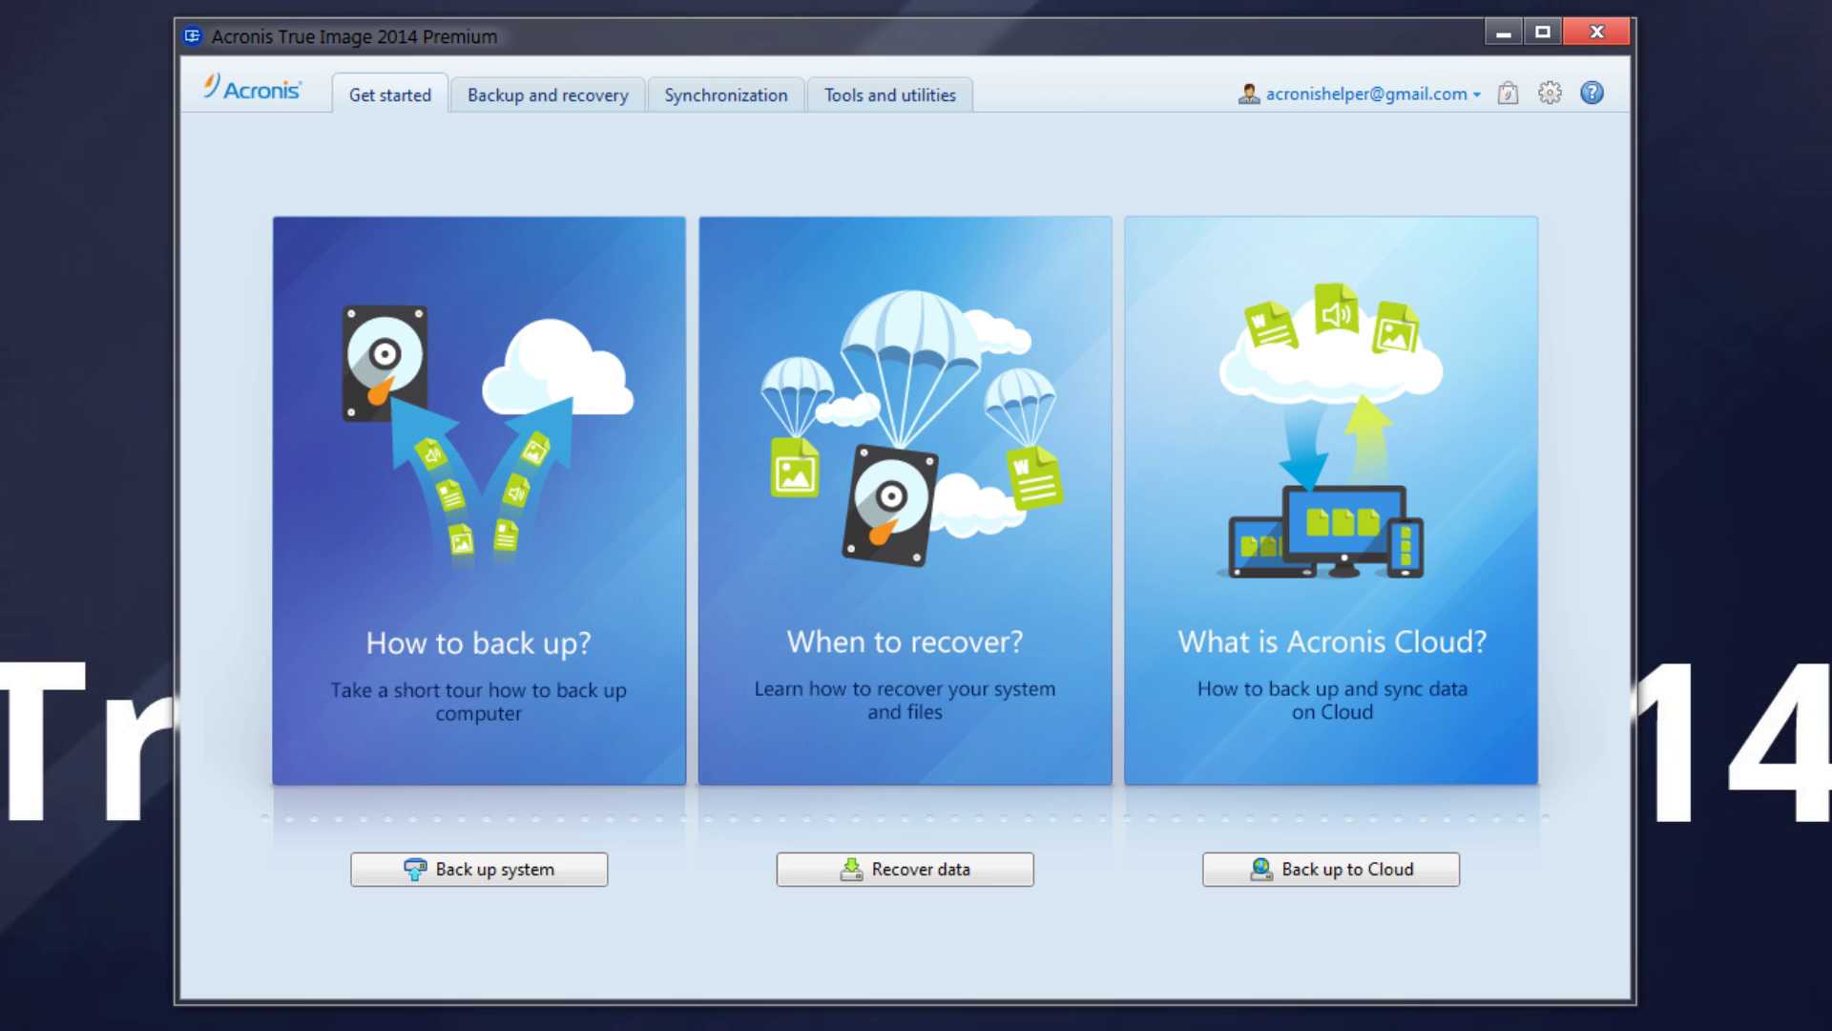
On the Backup and recovery tab, select the Local disk (C) backup and show its actions menu.
left_click(530, 98)
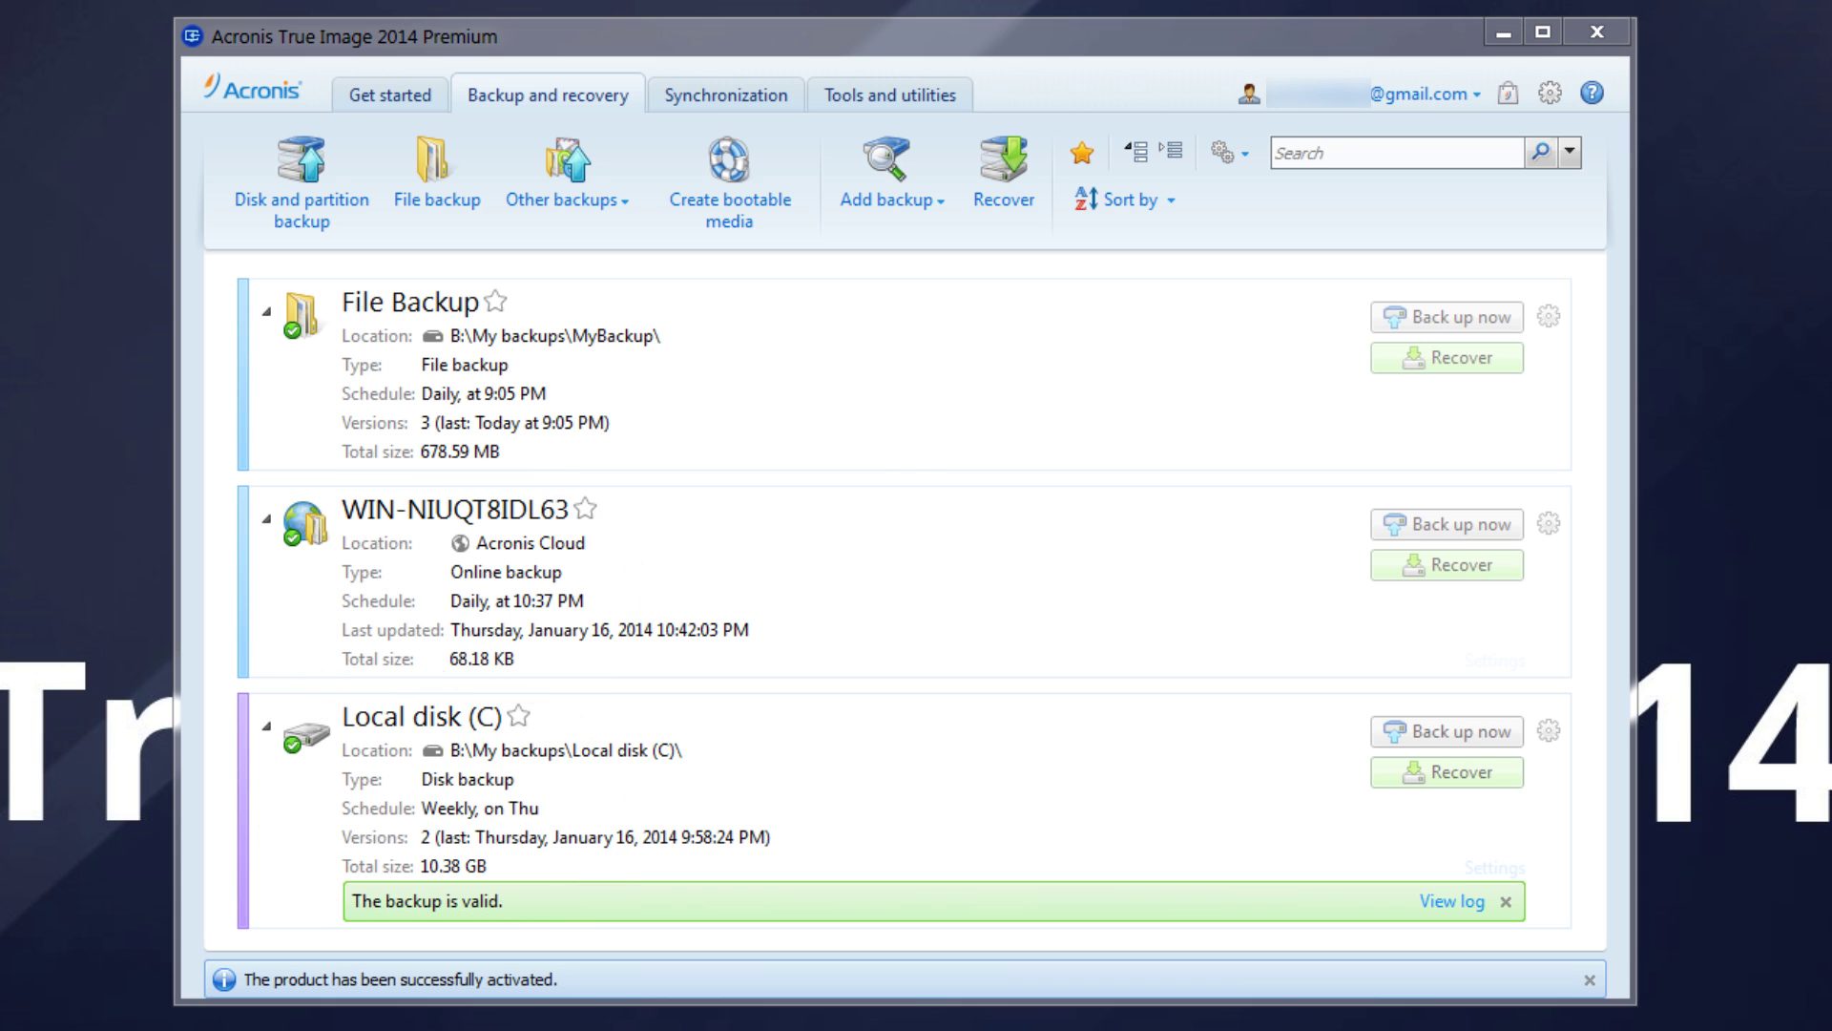
left_click(886, 368)
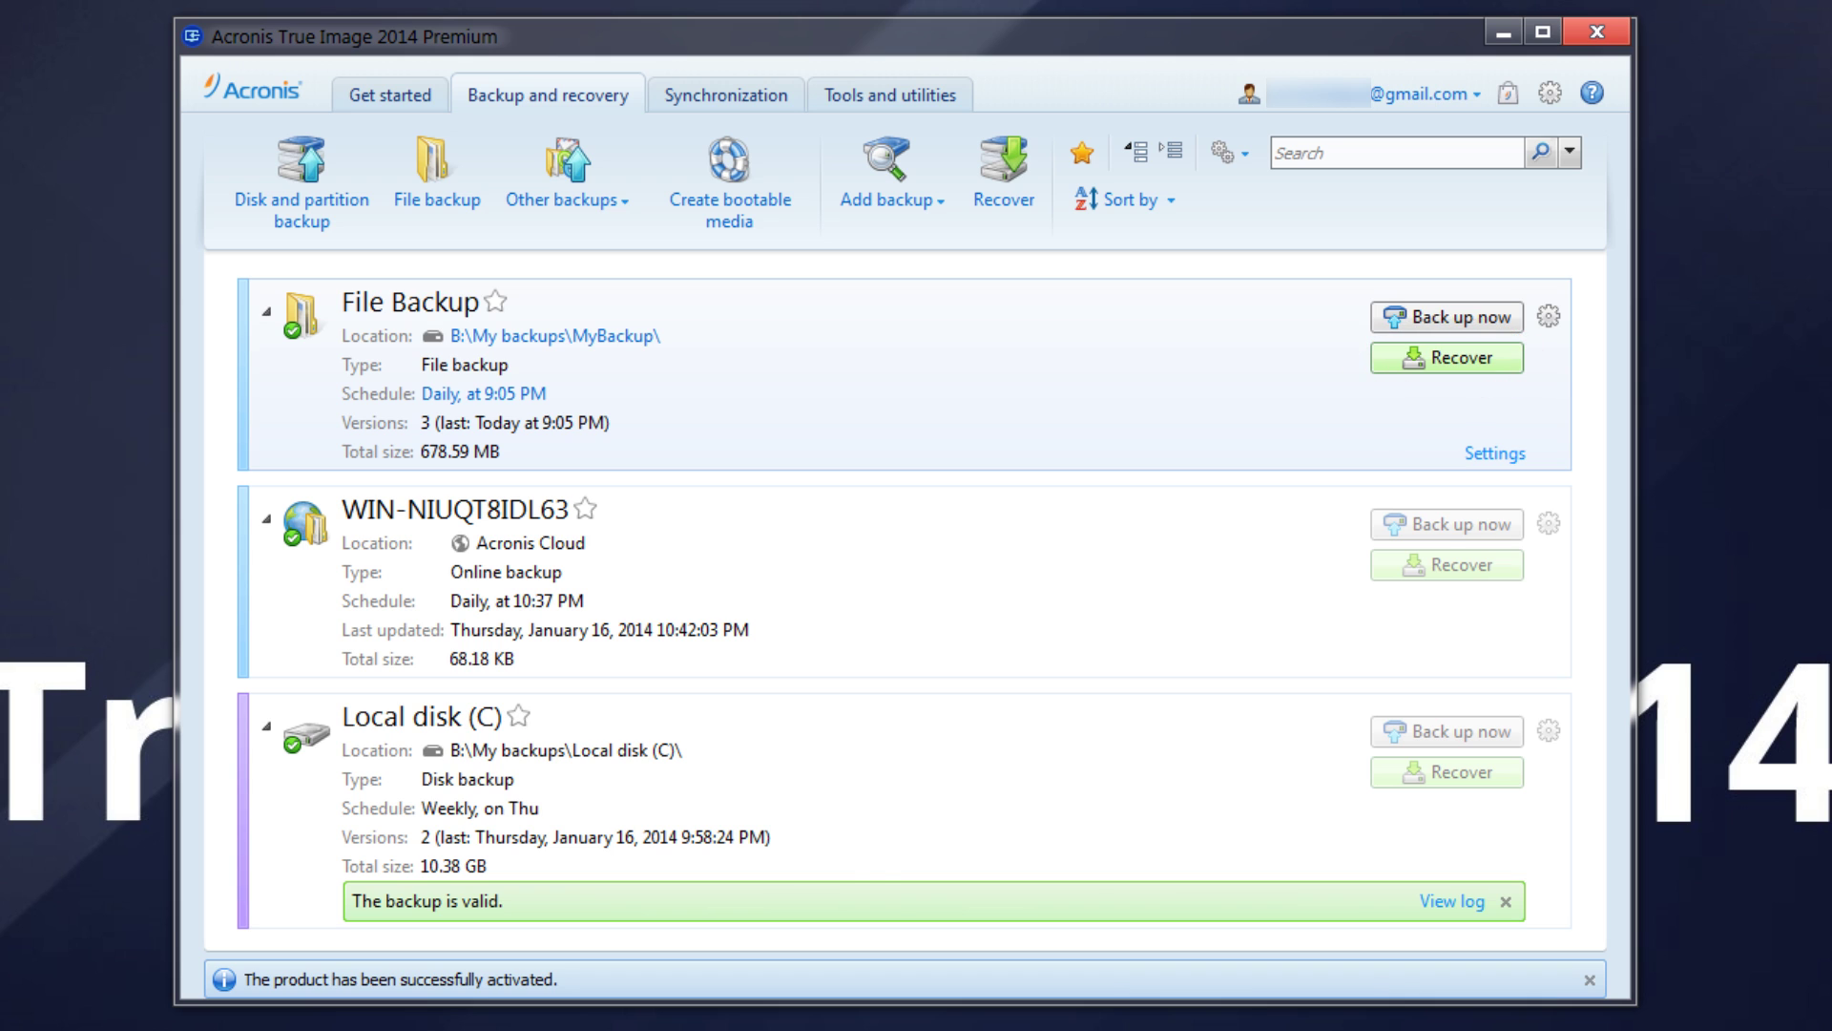
left_click(845, 782)
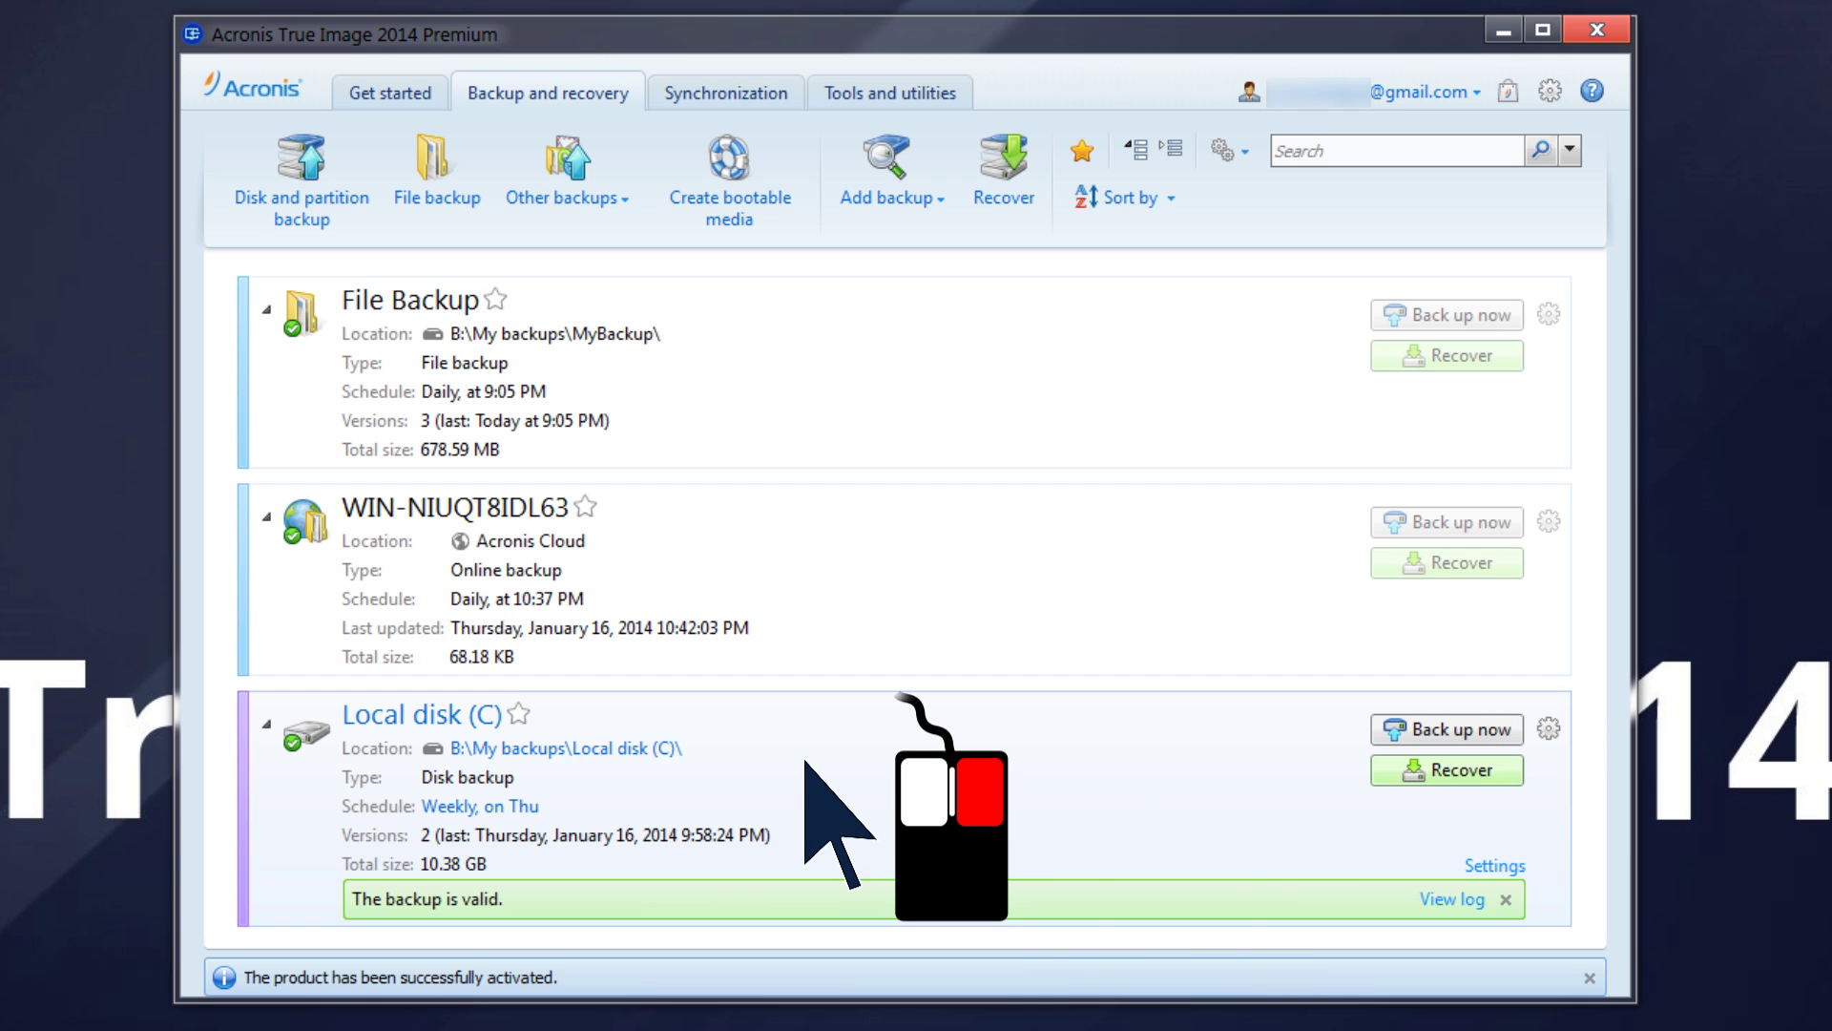
right_click(1033, 750)
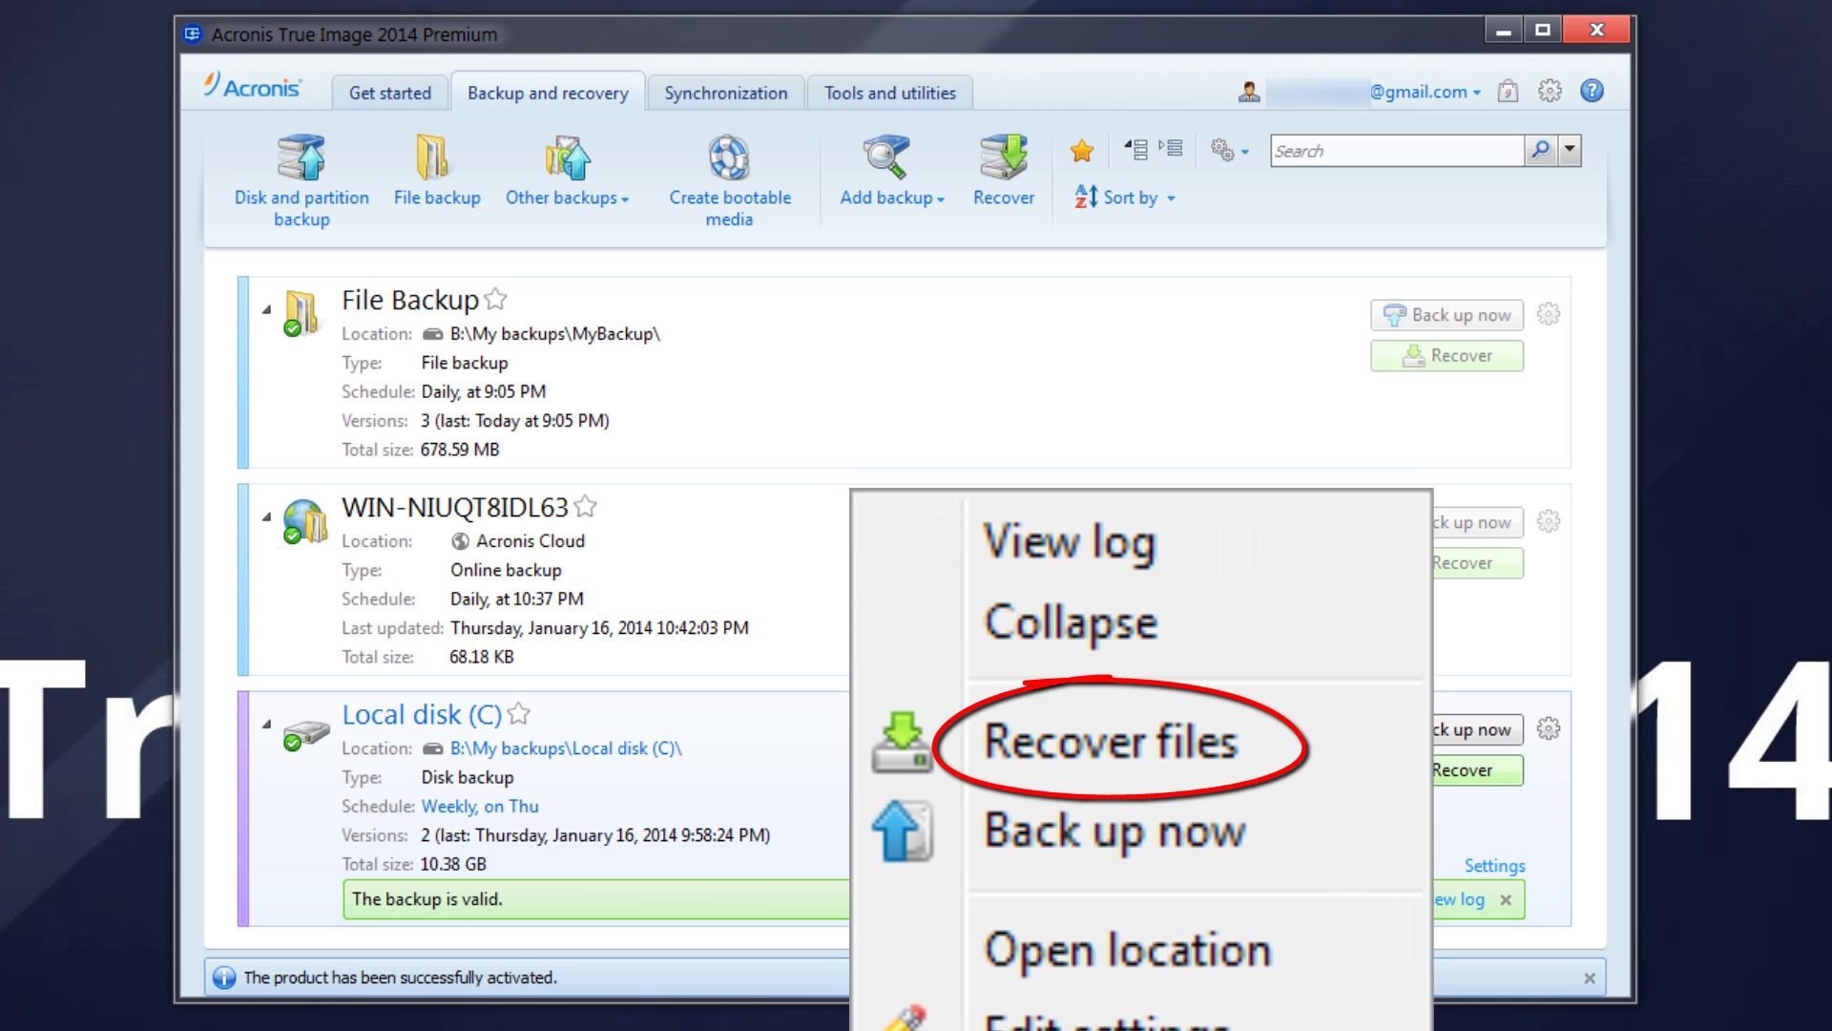
Recover the Contacts files from the 22 Dec 2013 backup version to their original location.
left_click(1107, 746)
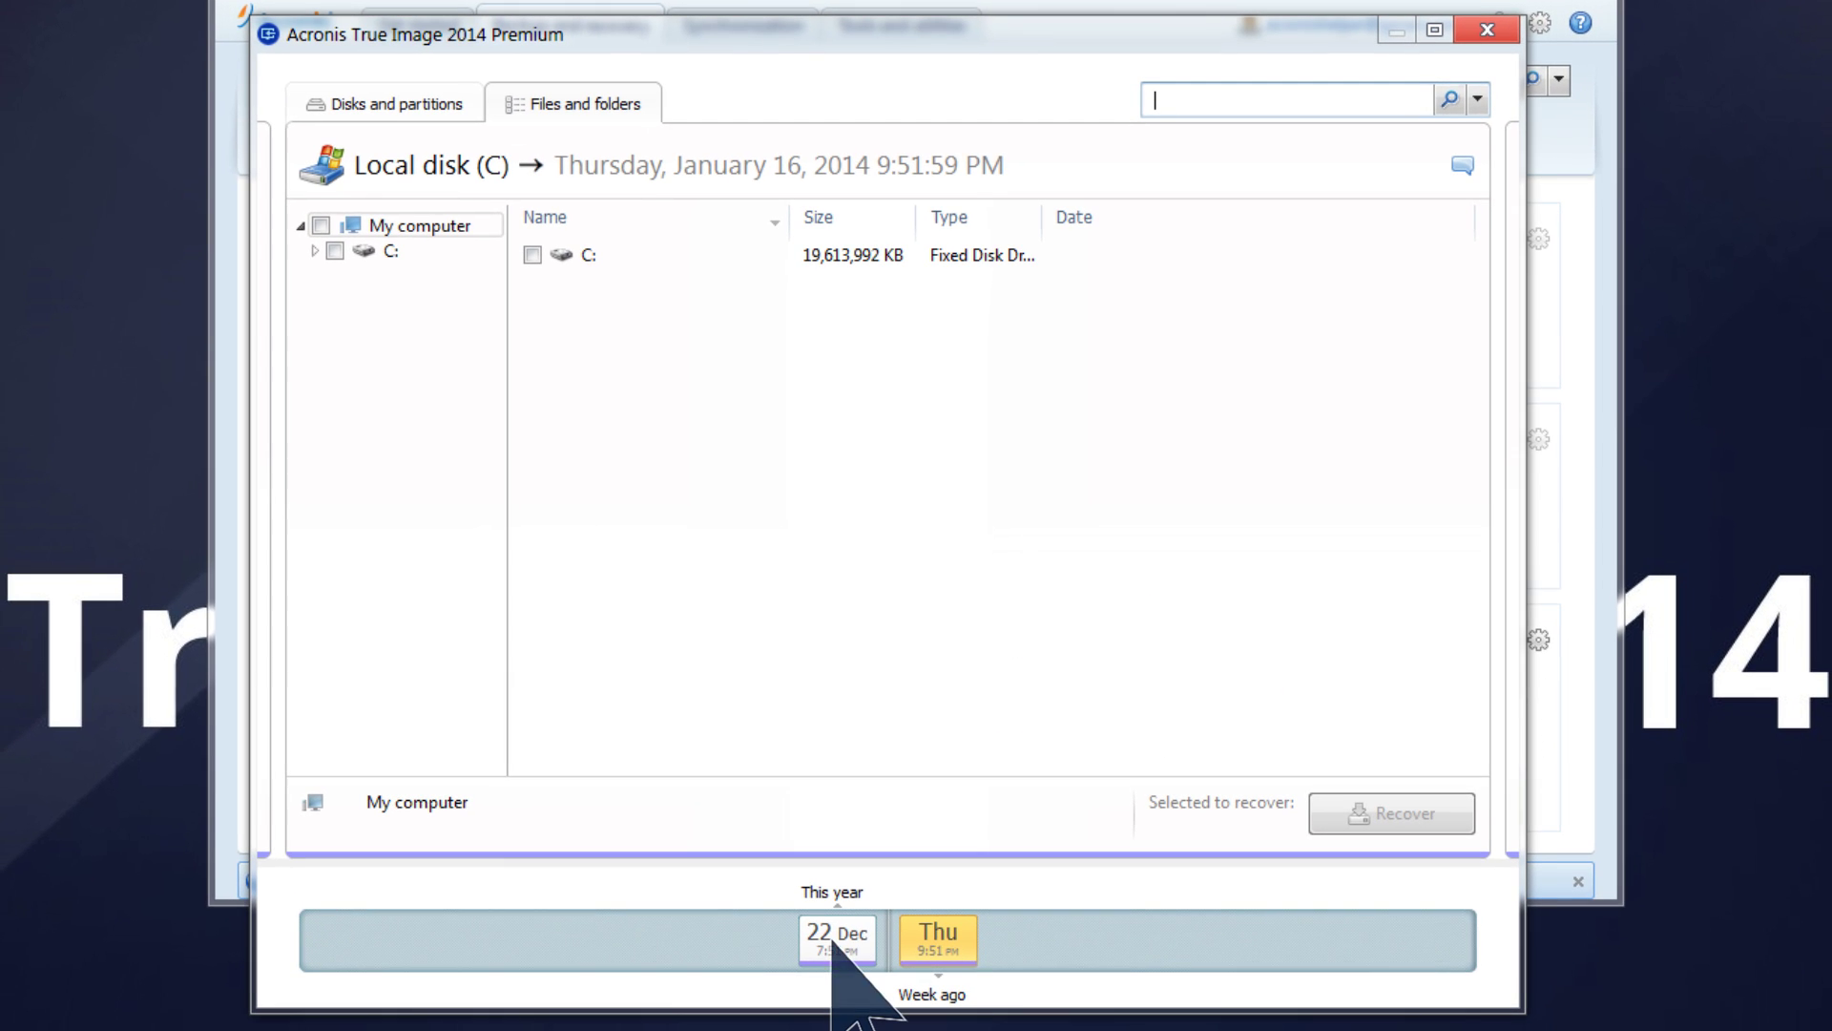
left_click(834, 940)
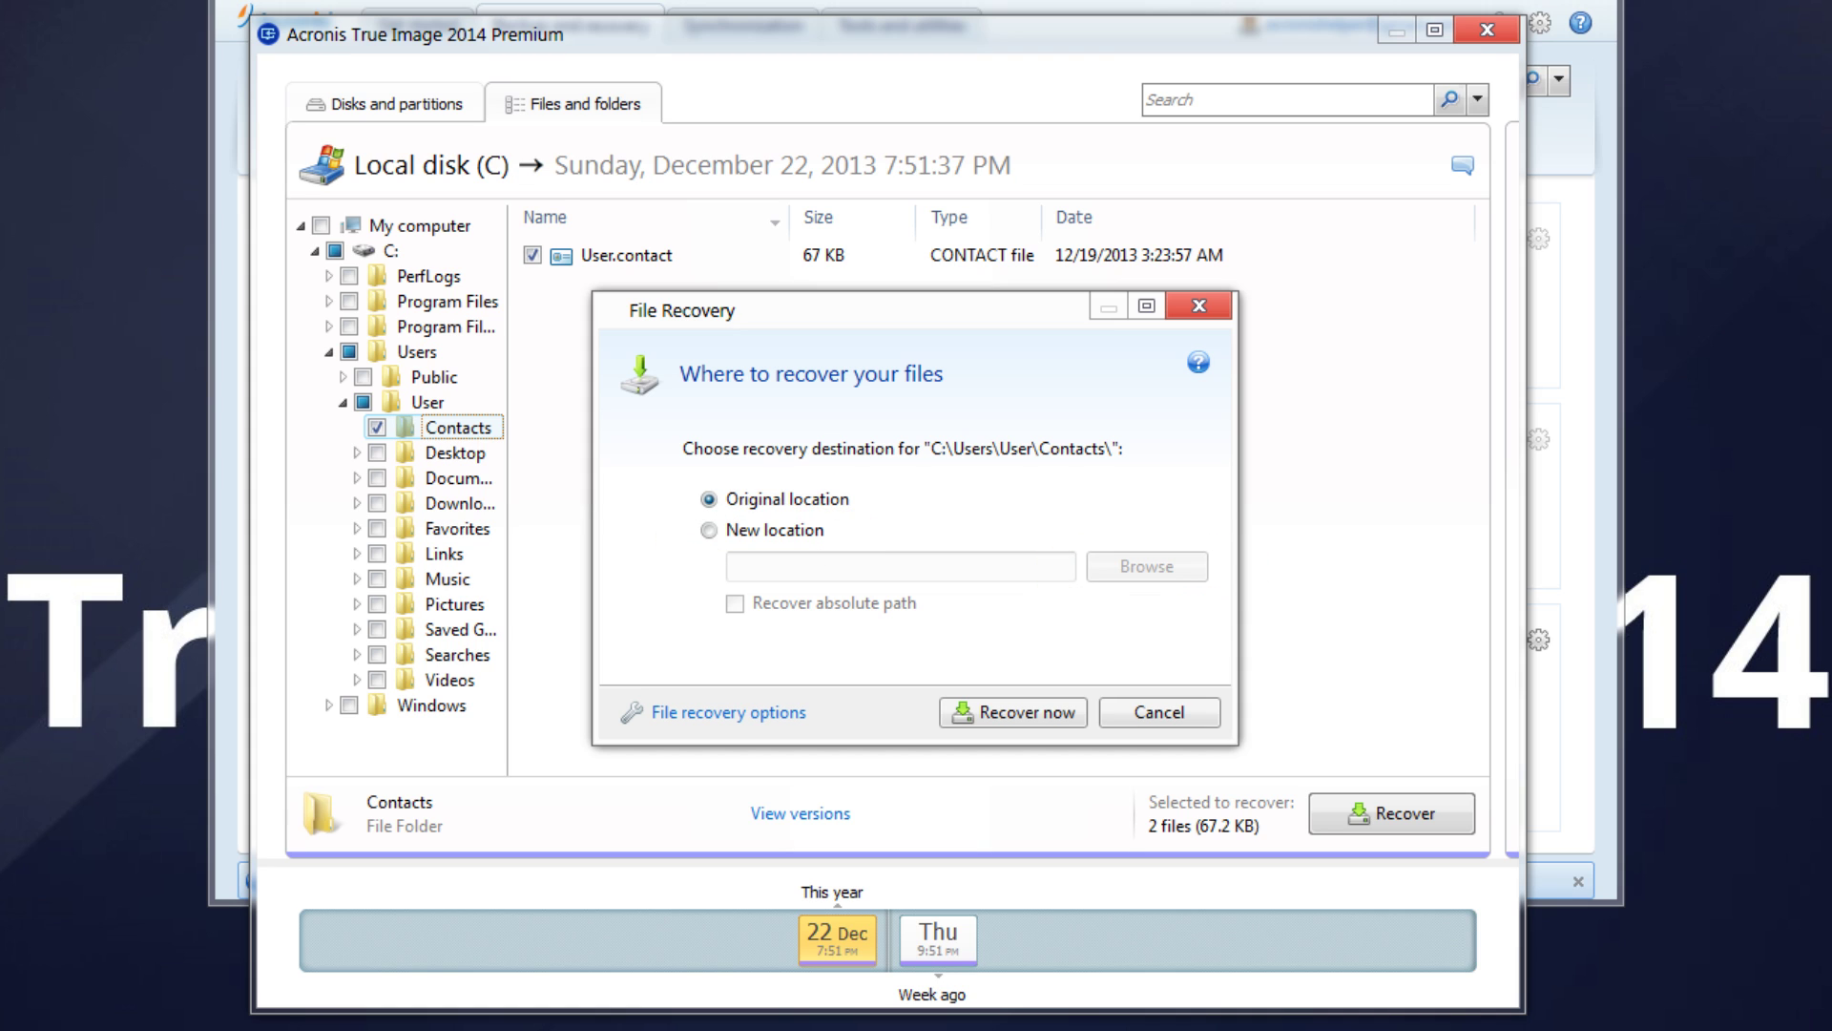
left_click(1012, 712)
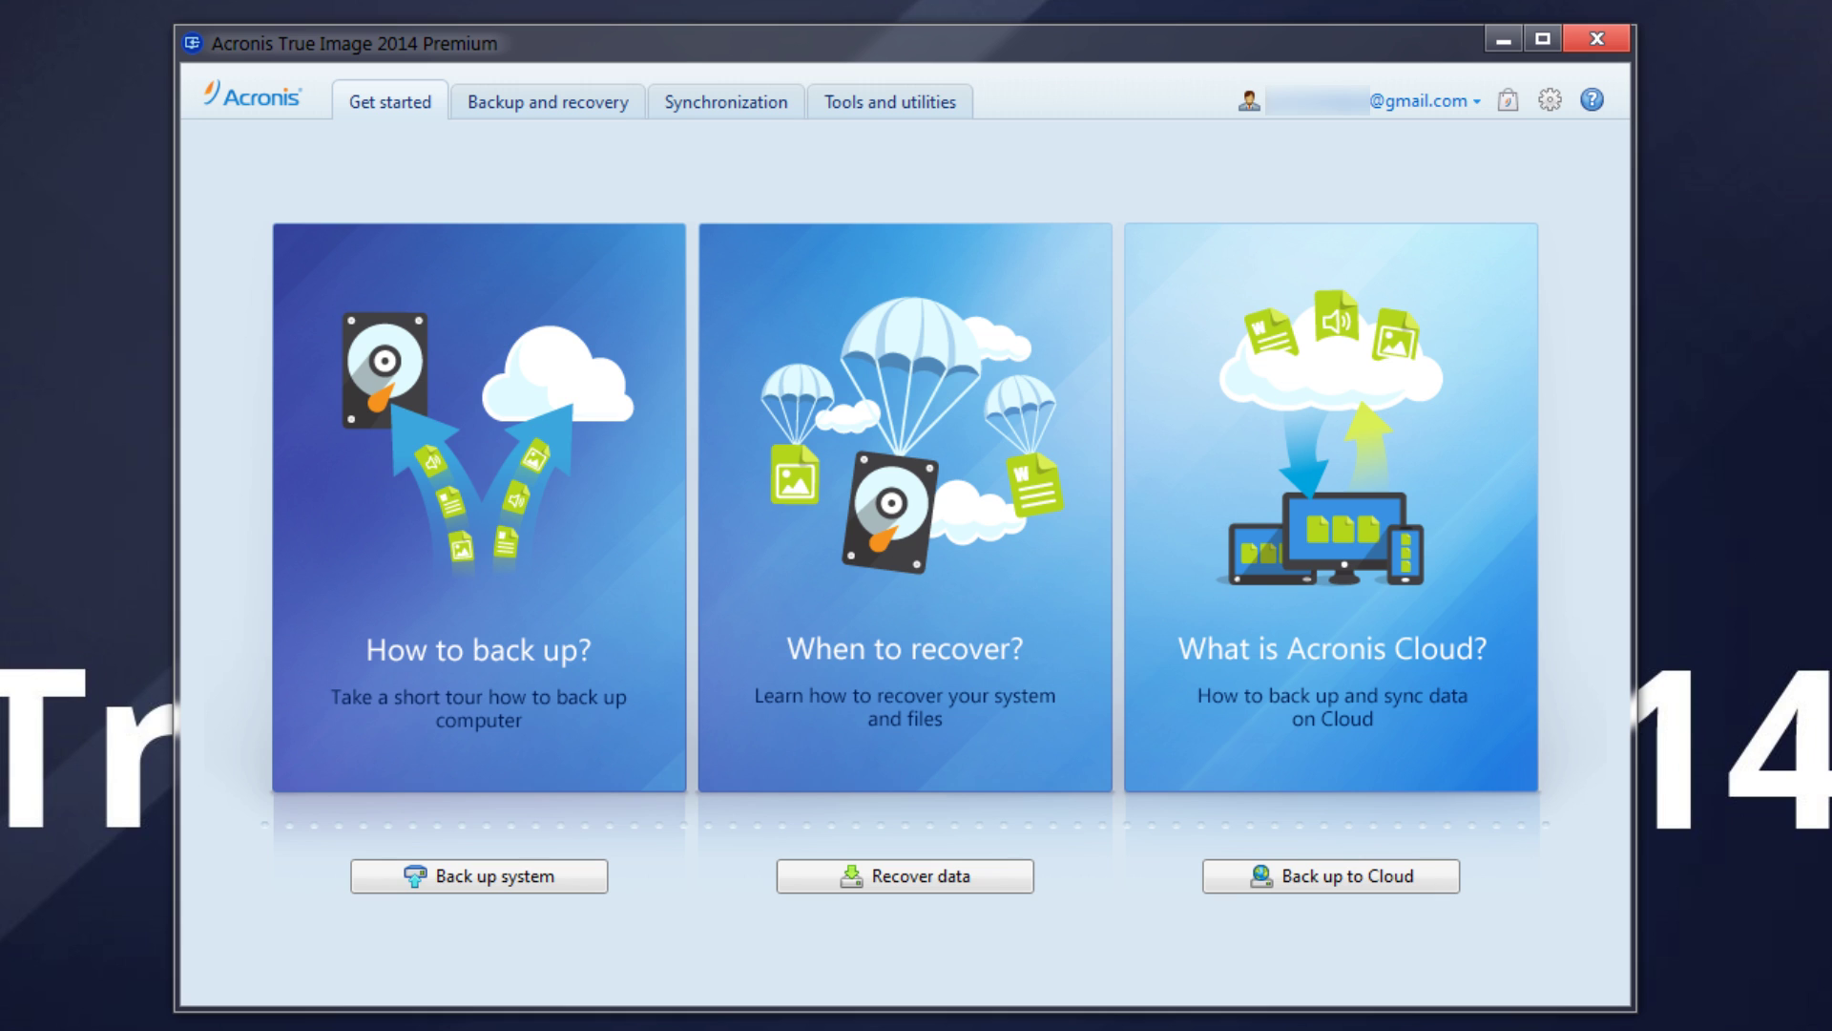
From the Backup and recovery tab, sign in with the account e-mail and password.
left_click(548, 105)
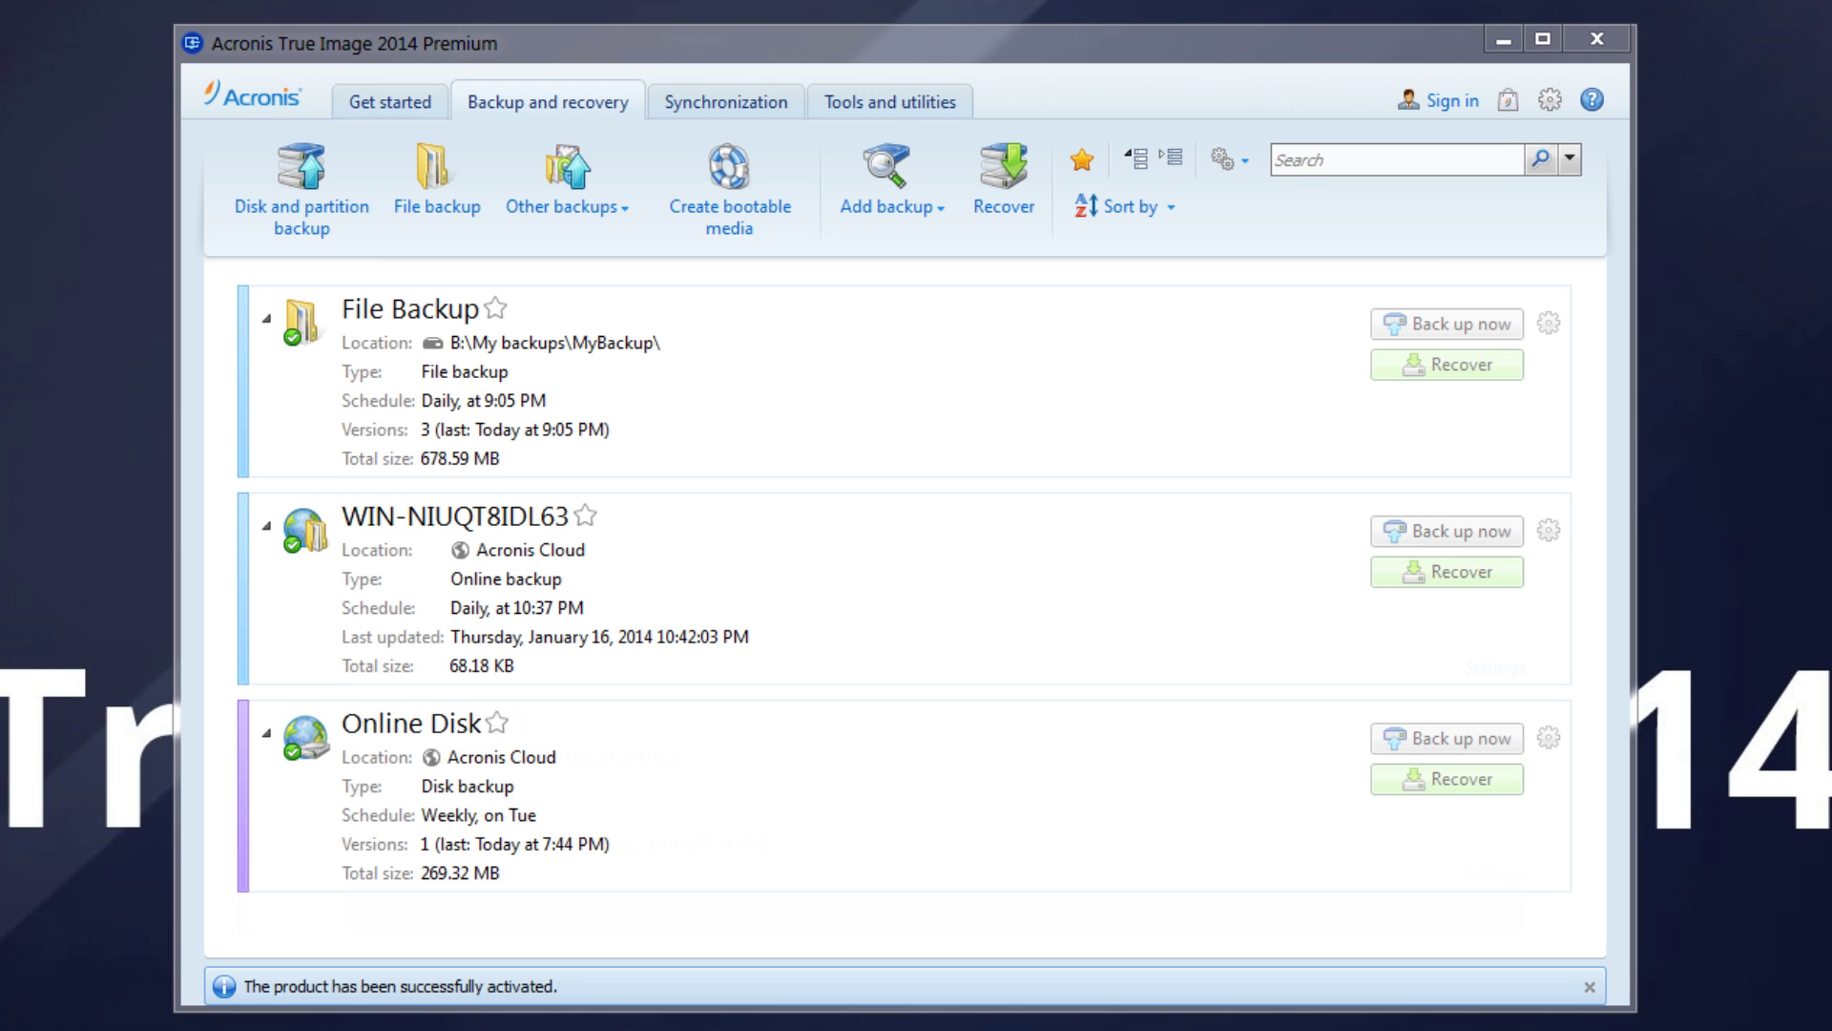
left_click(1449, 107)
type("*****@*****.com")
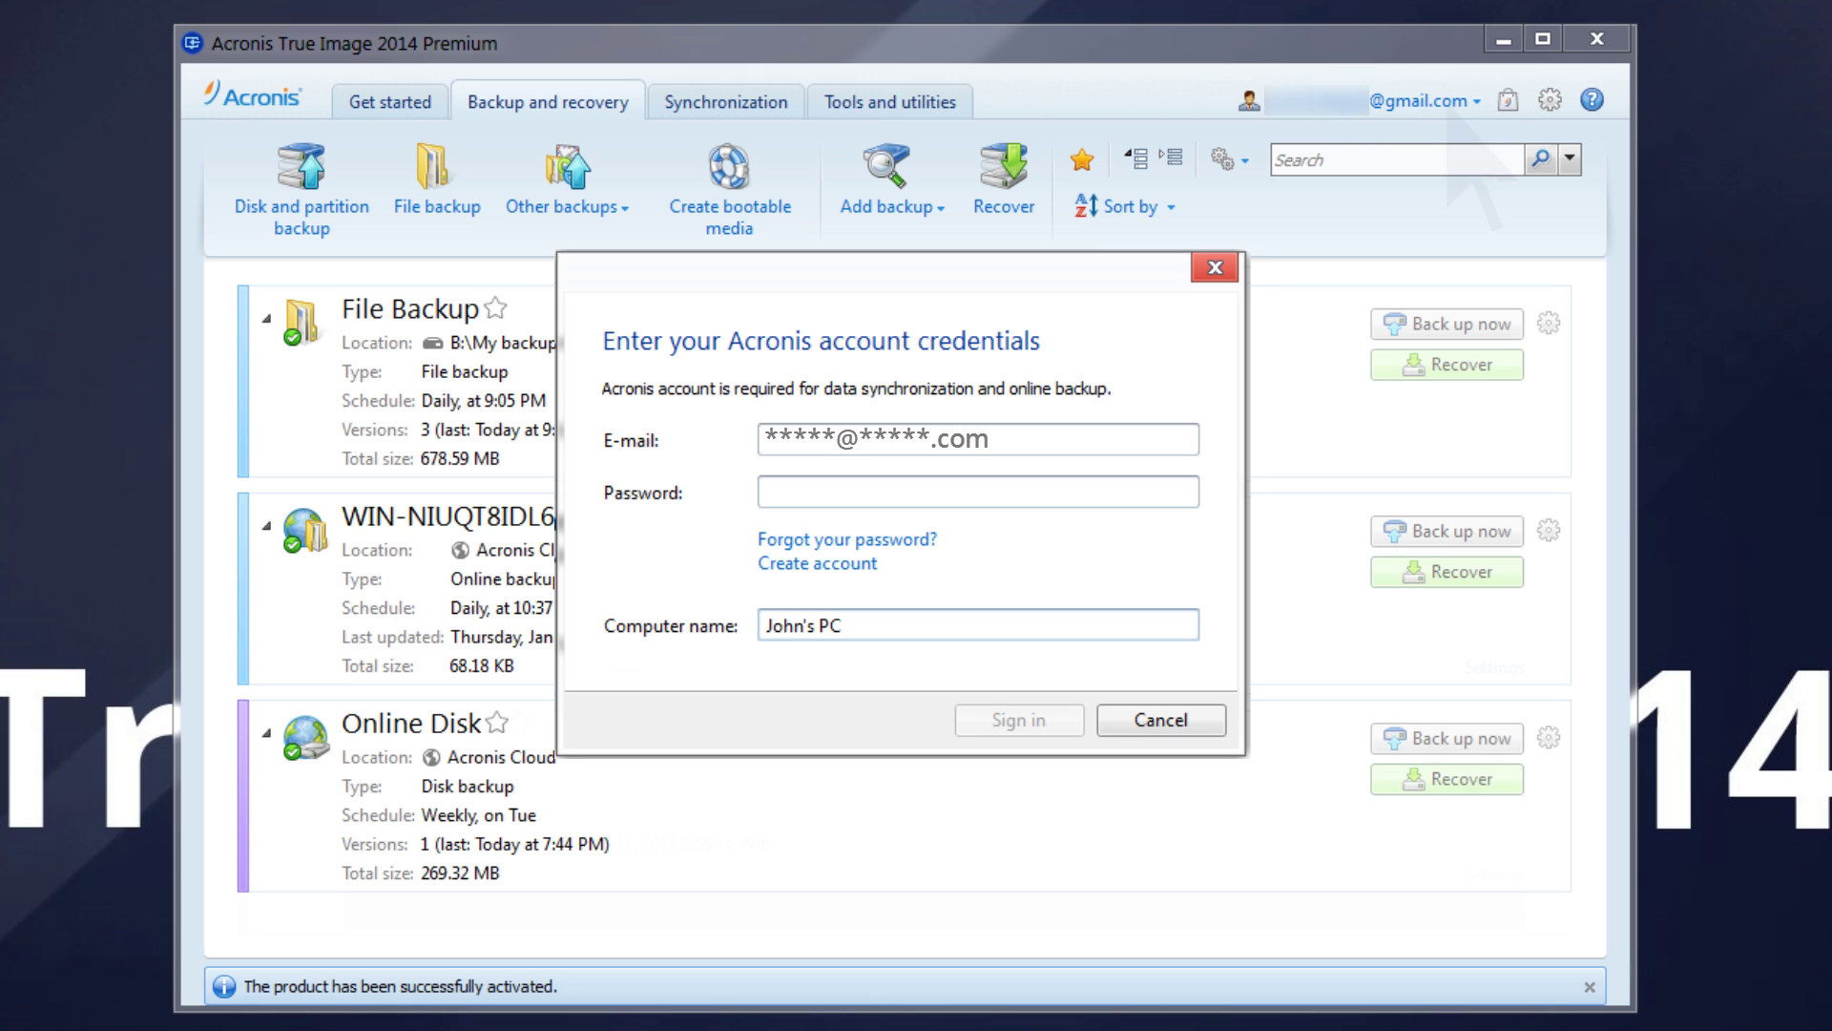
key("Tab")
type("*****")
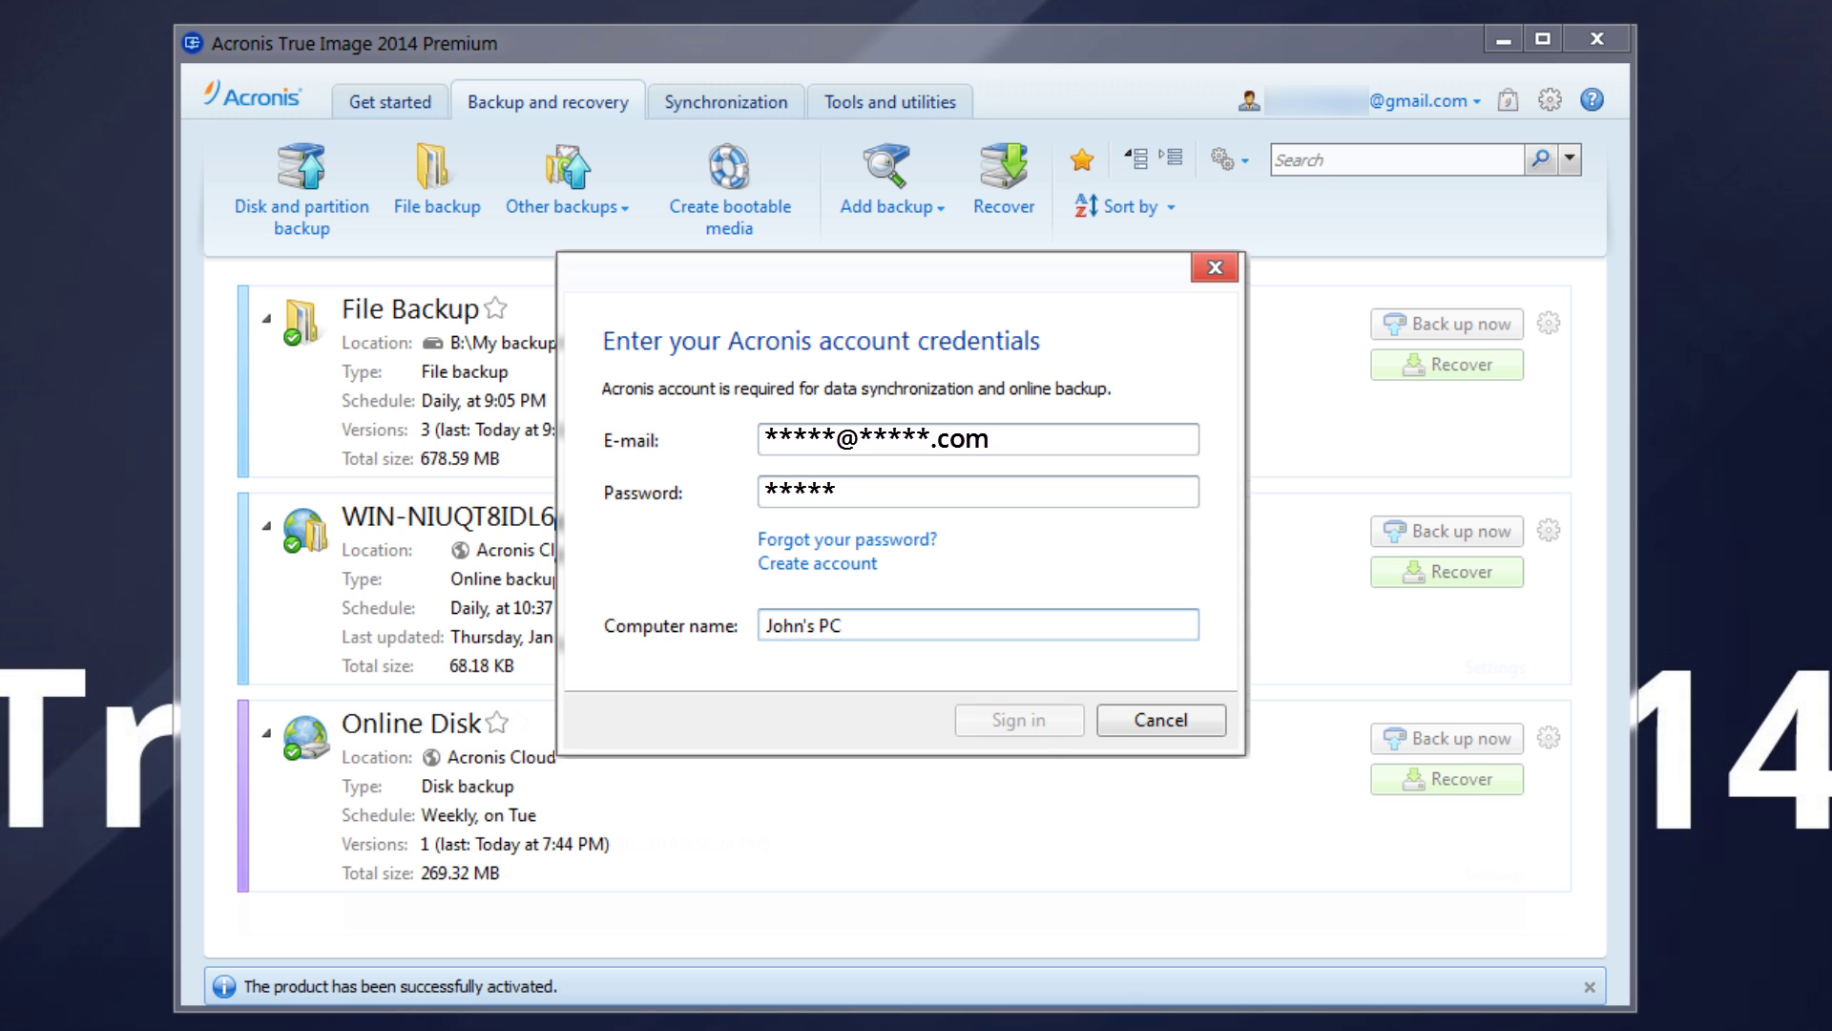
left_click(1021, 725)
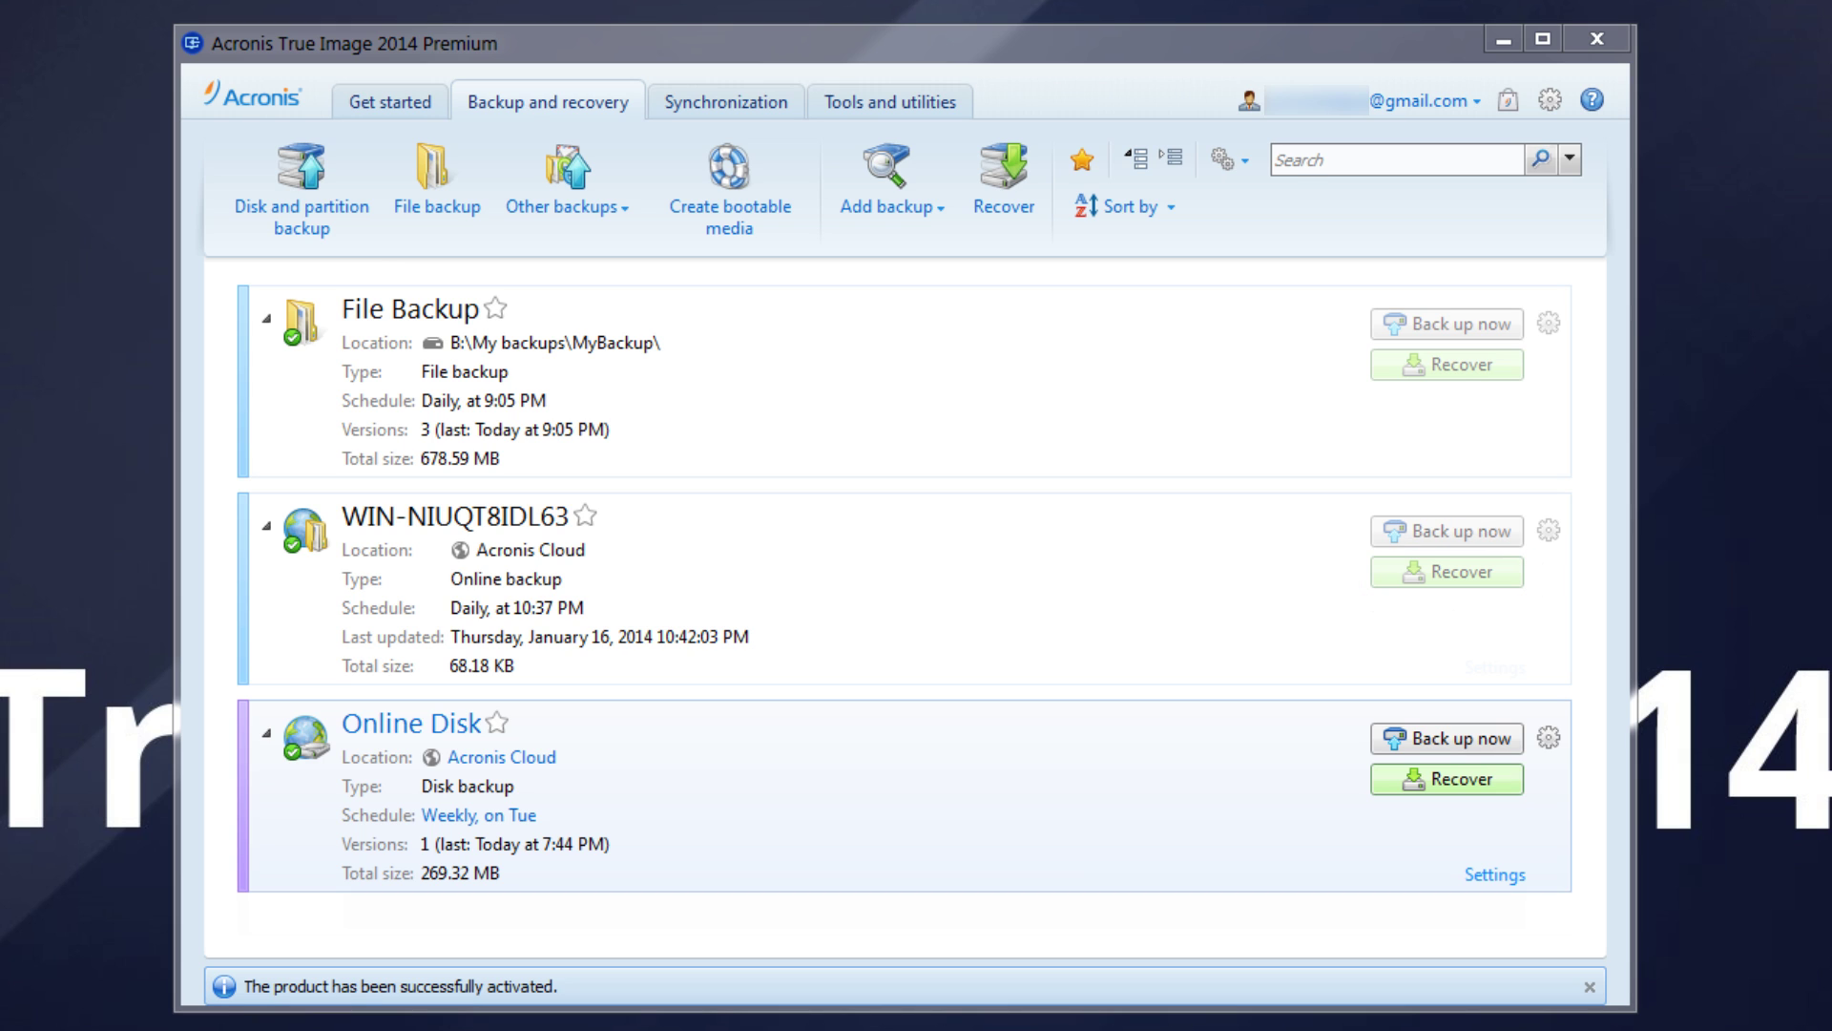
Choose Recover files for Online Disk, then reach the cloud file list via Online Backup > For Home.
left_click(1548, 738)
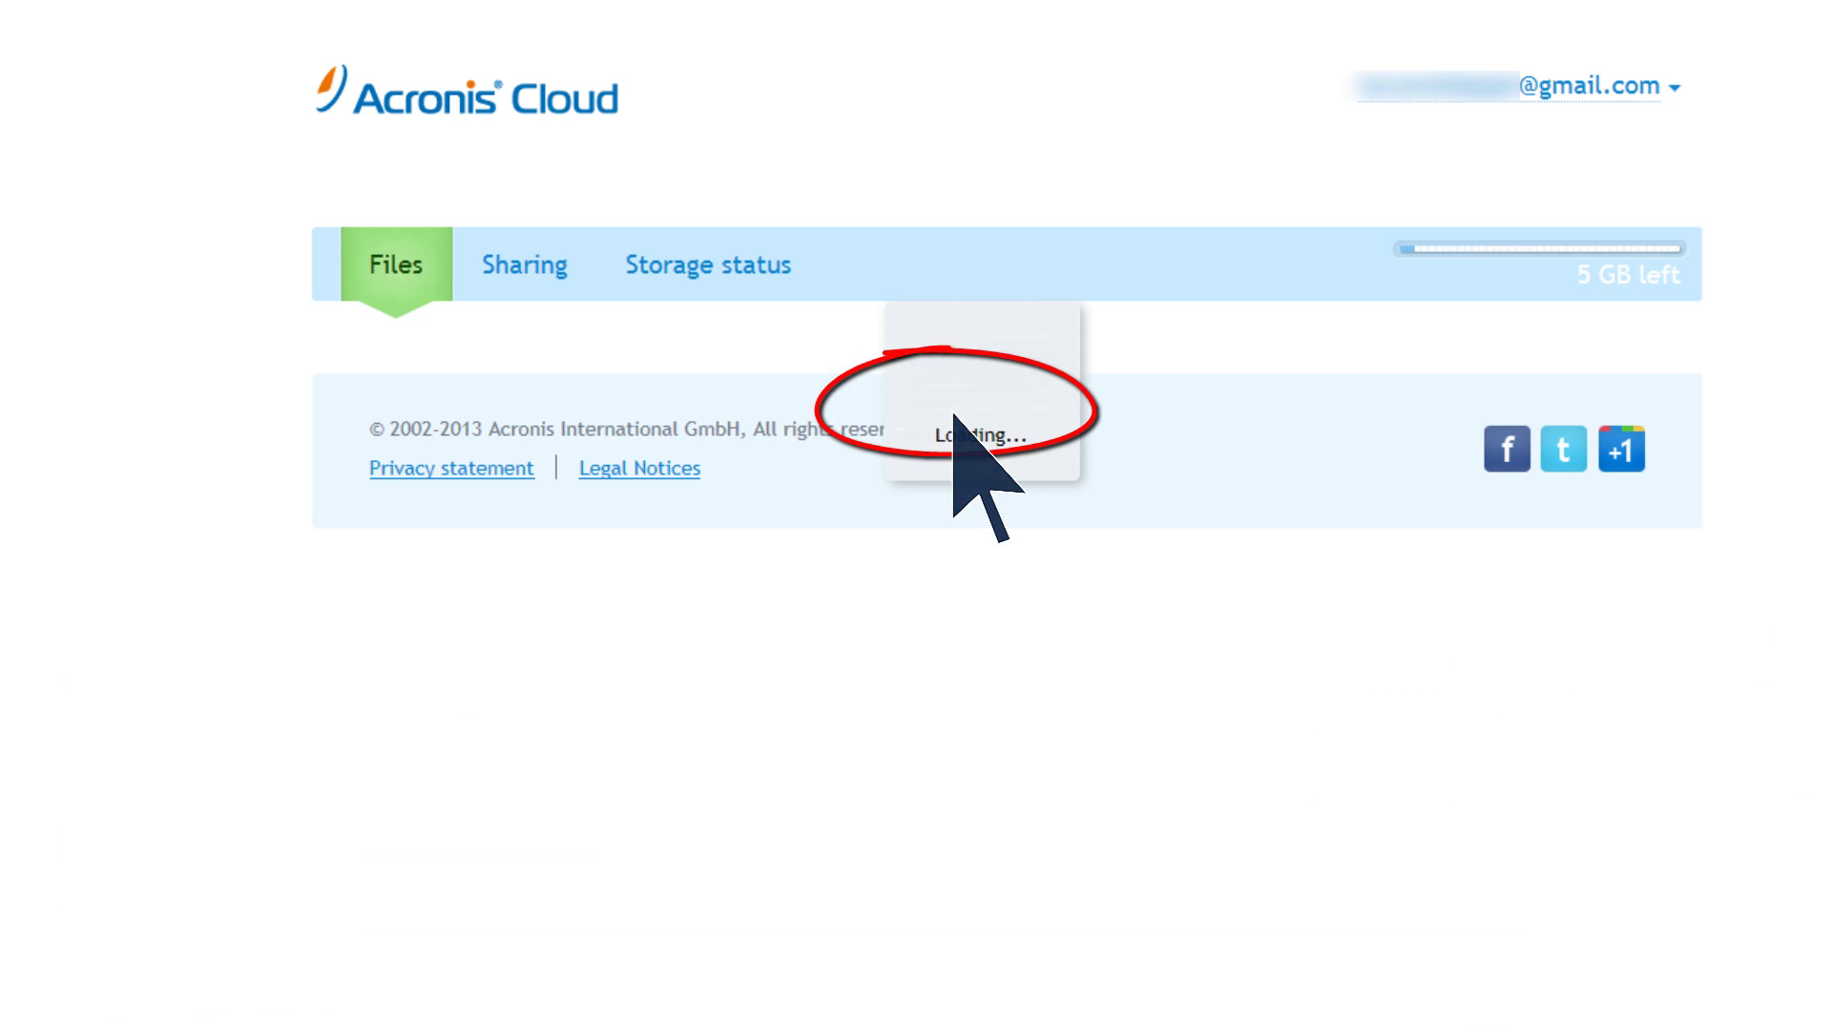
left_click(954, 420)
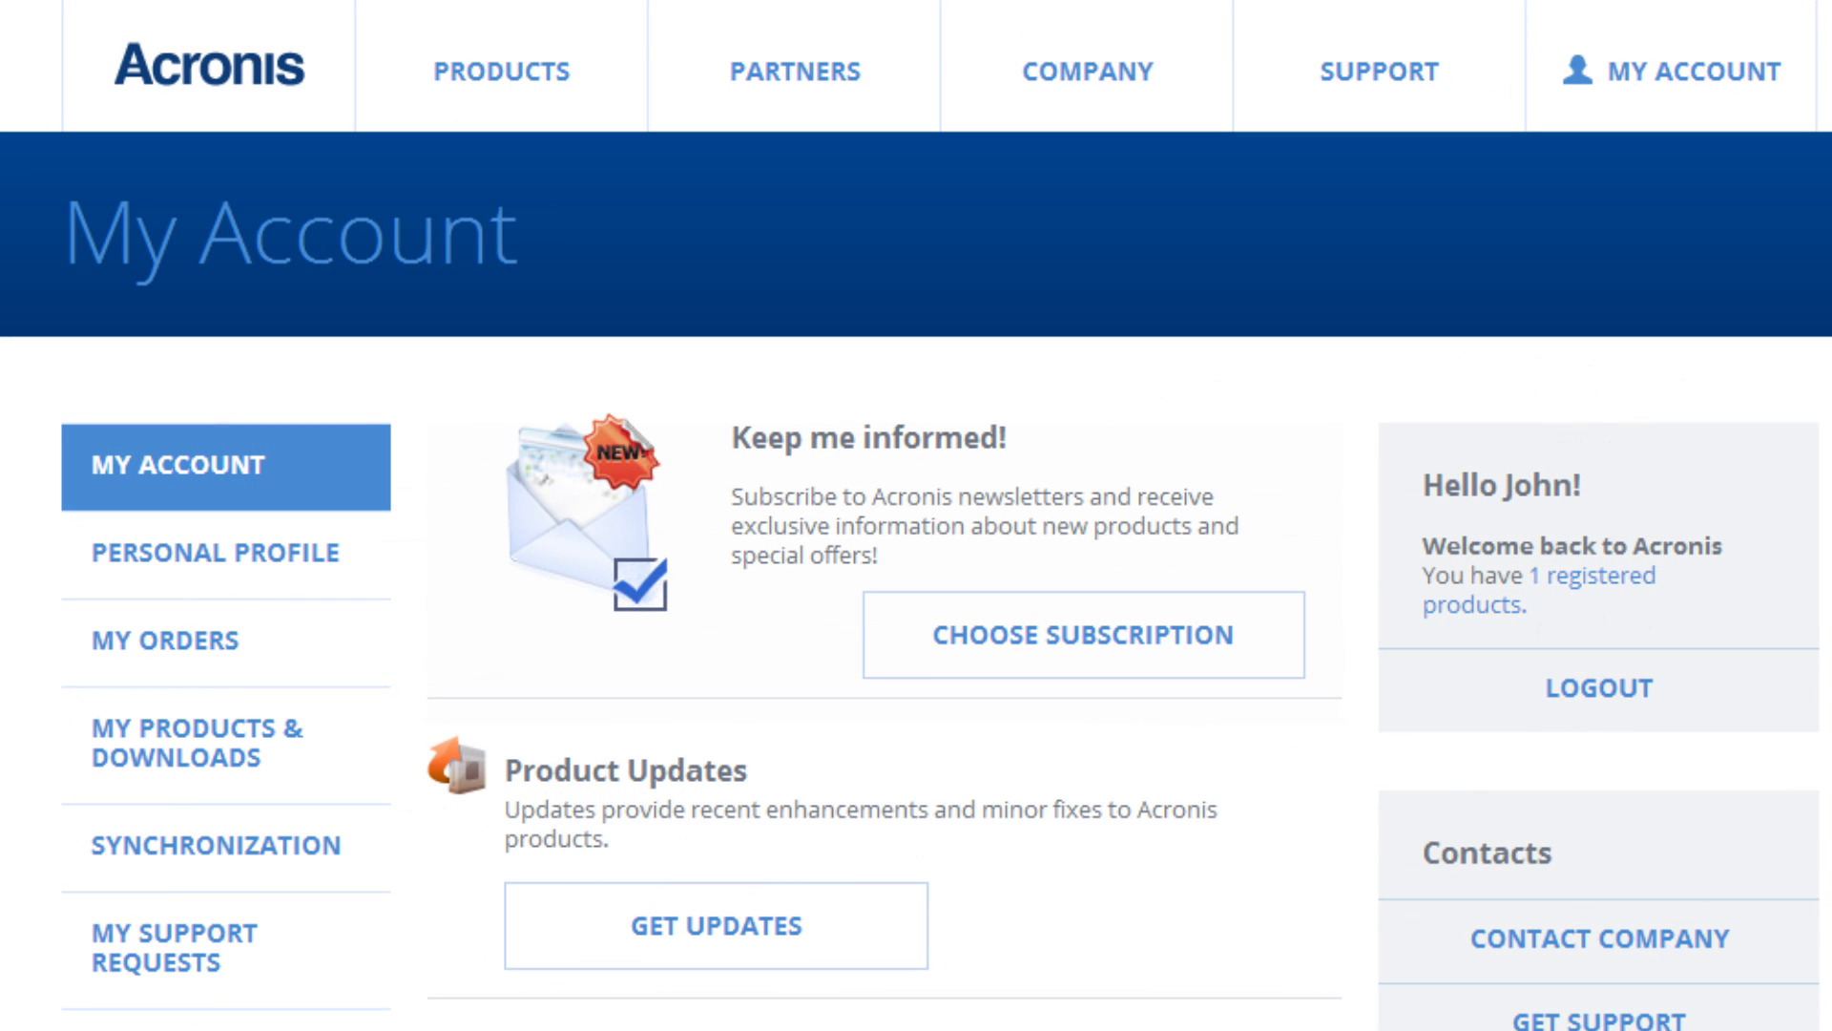
scroll(184, 775, "down", 4)
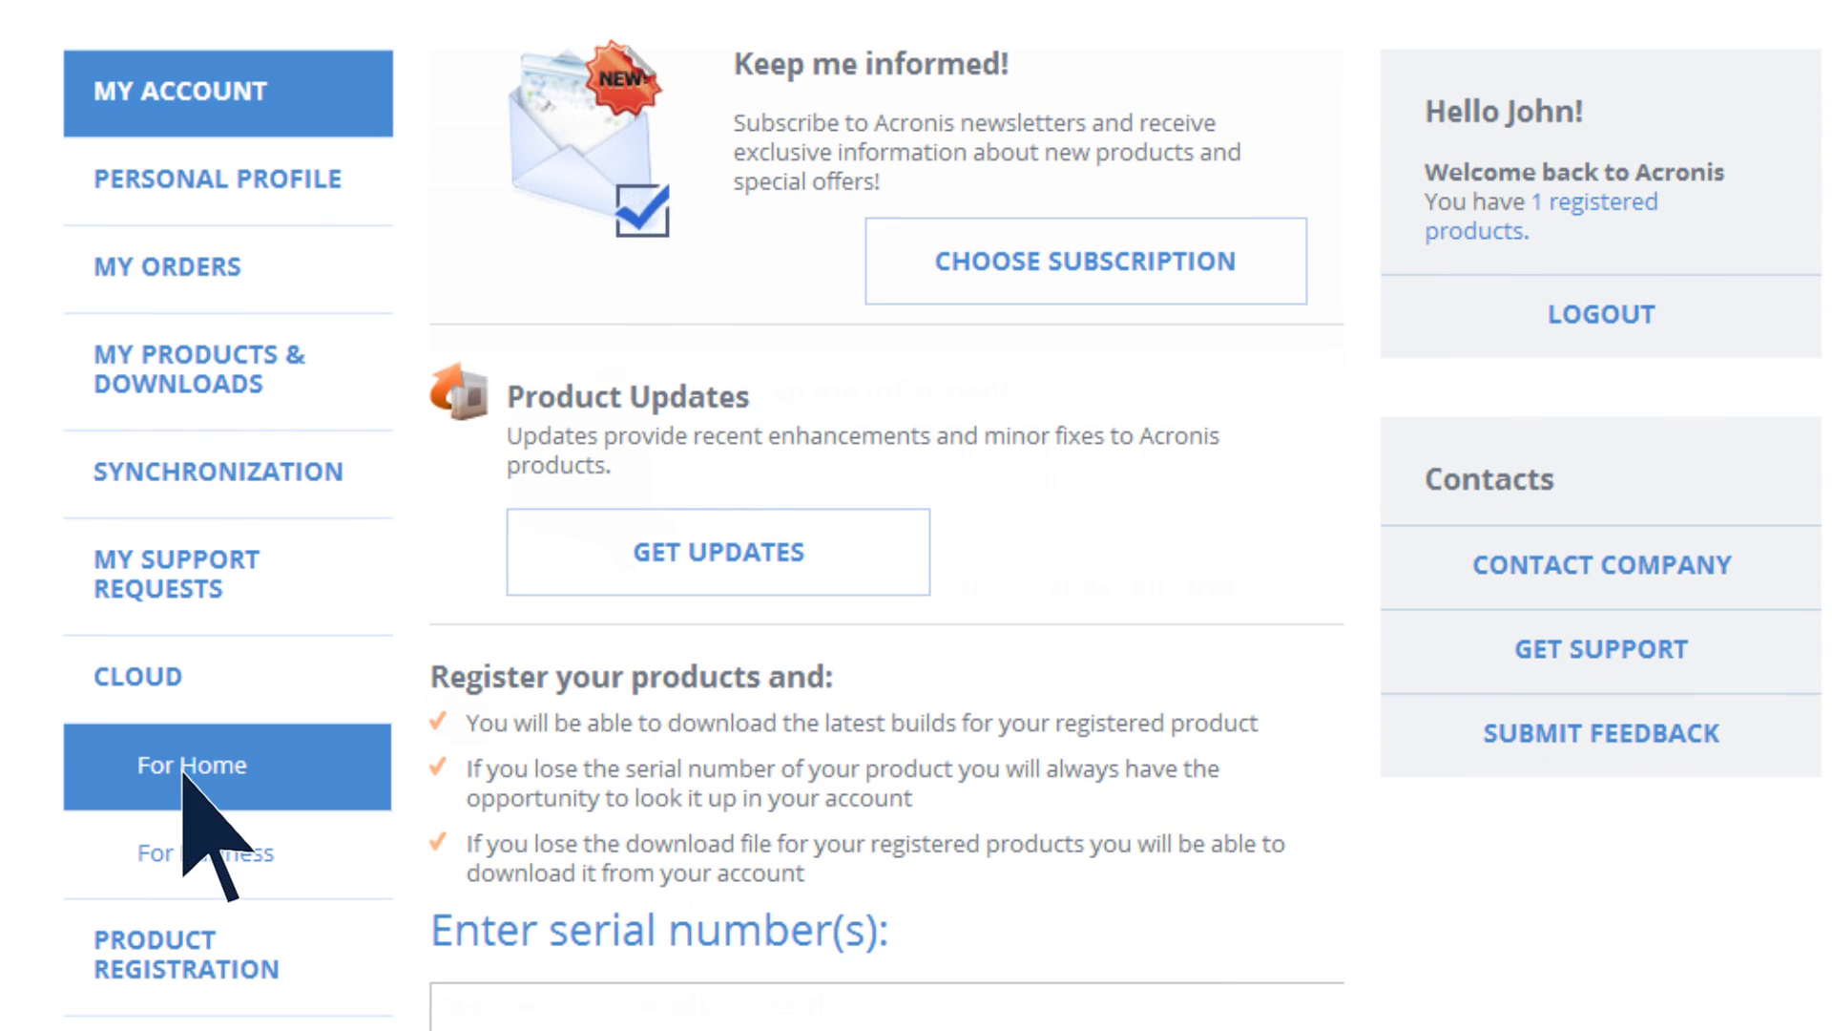
left_click(183, 775)
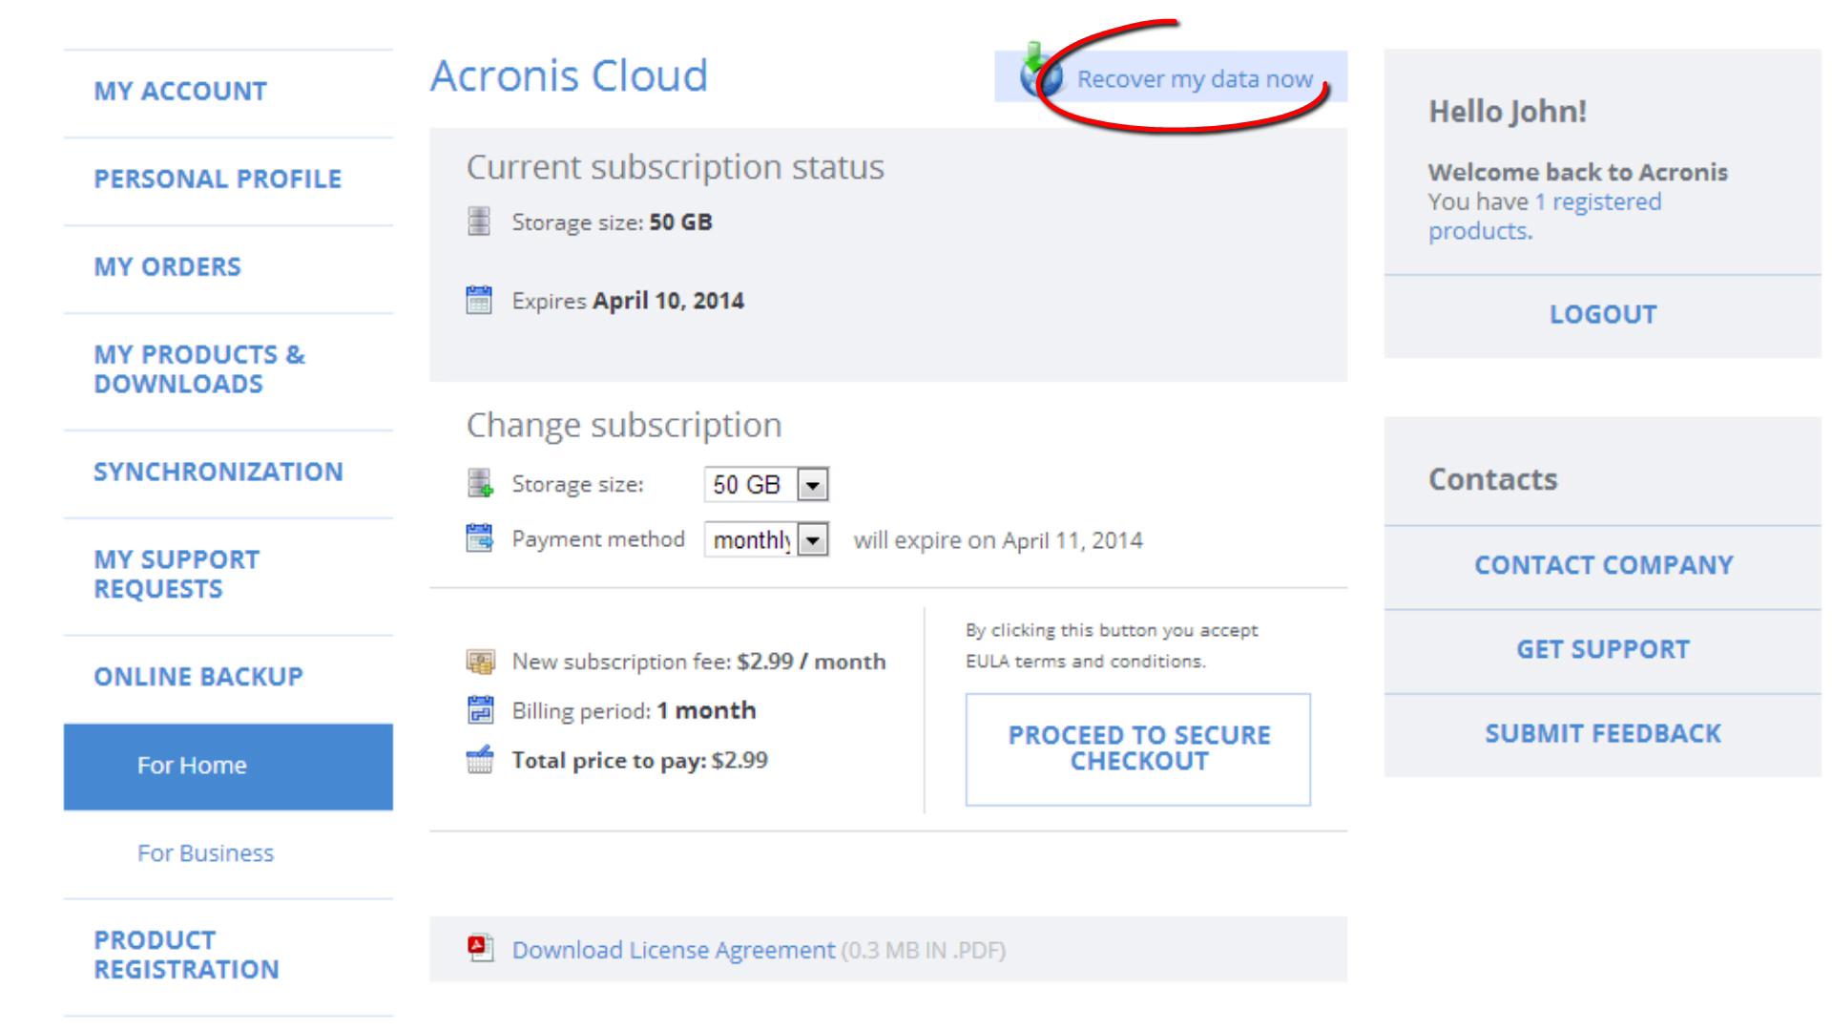
left_click(1190, 84)
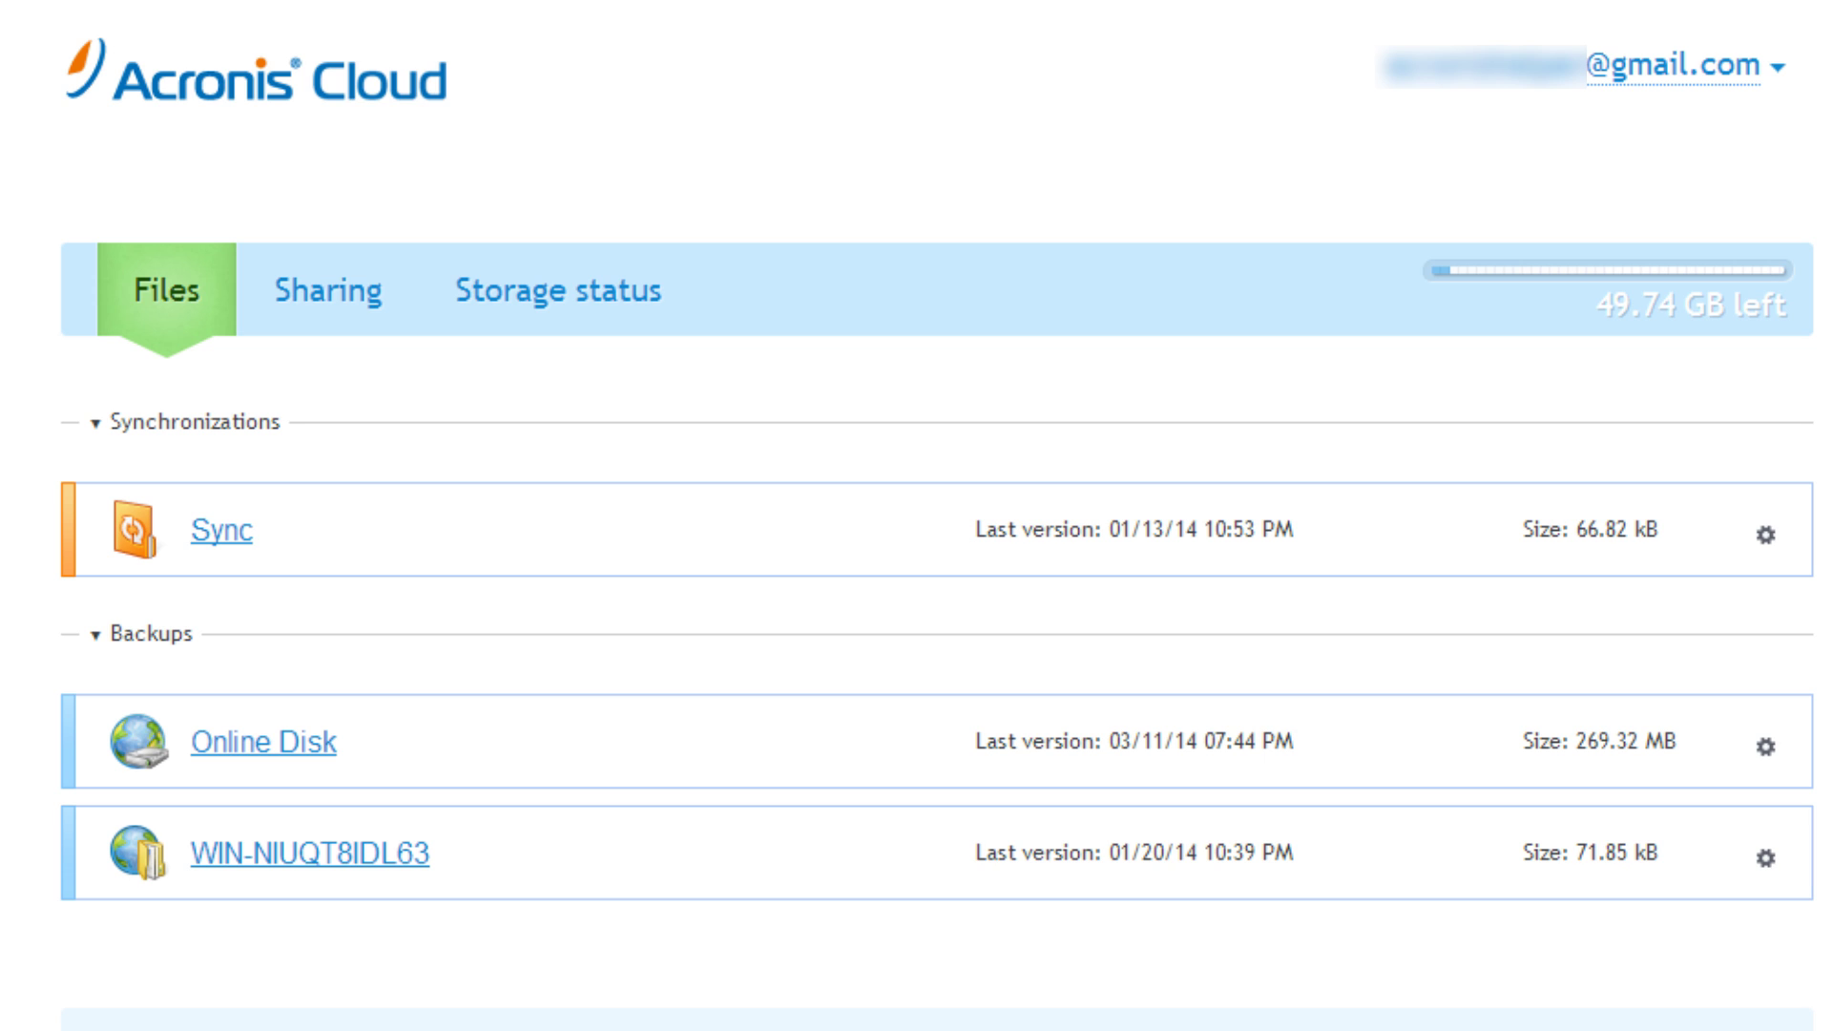
Browse the Online Disk backup to F:, select ATIH2014_6614_en-US.exe, and start its download.
left_click(269, 745)
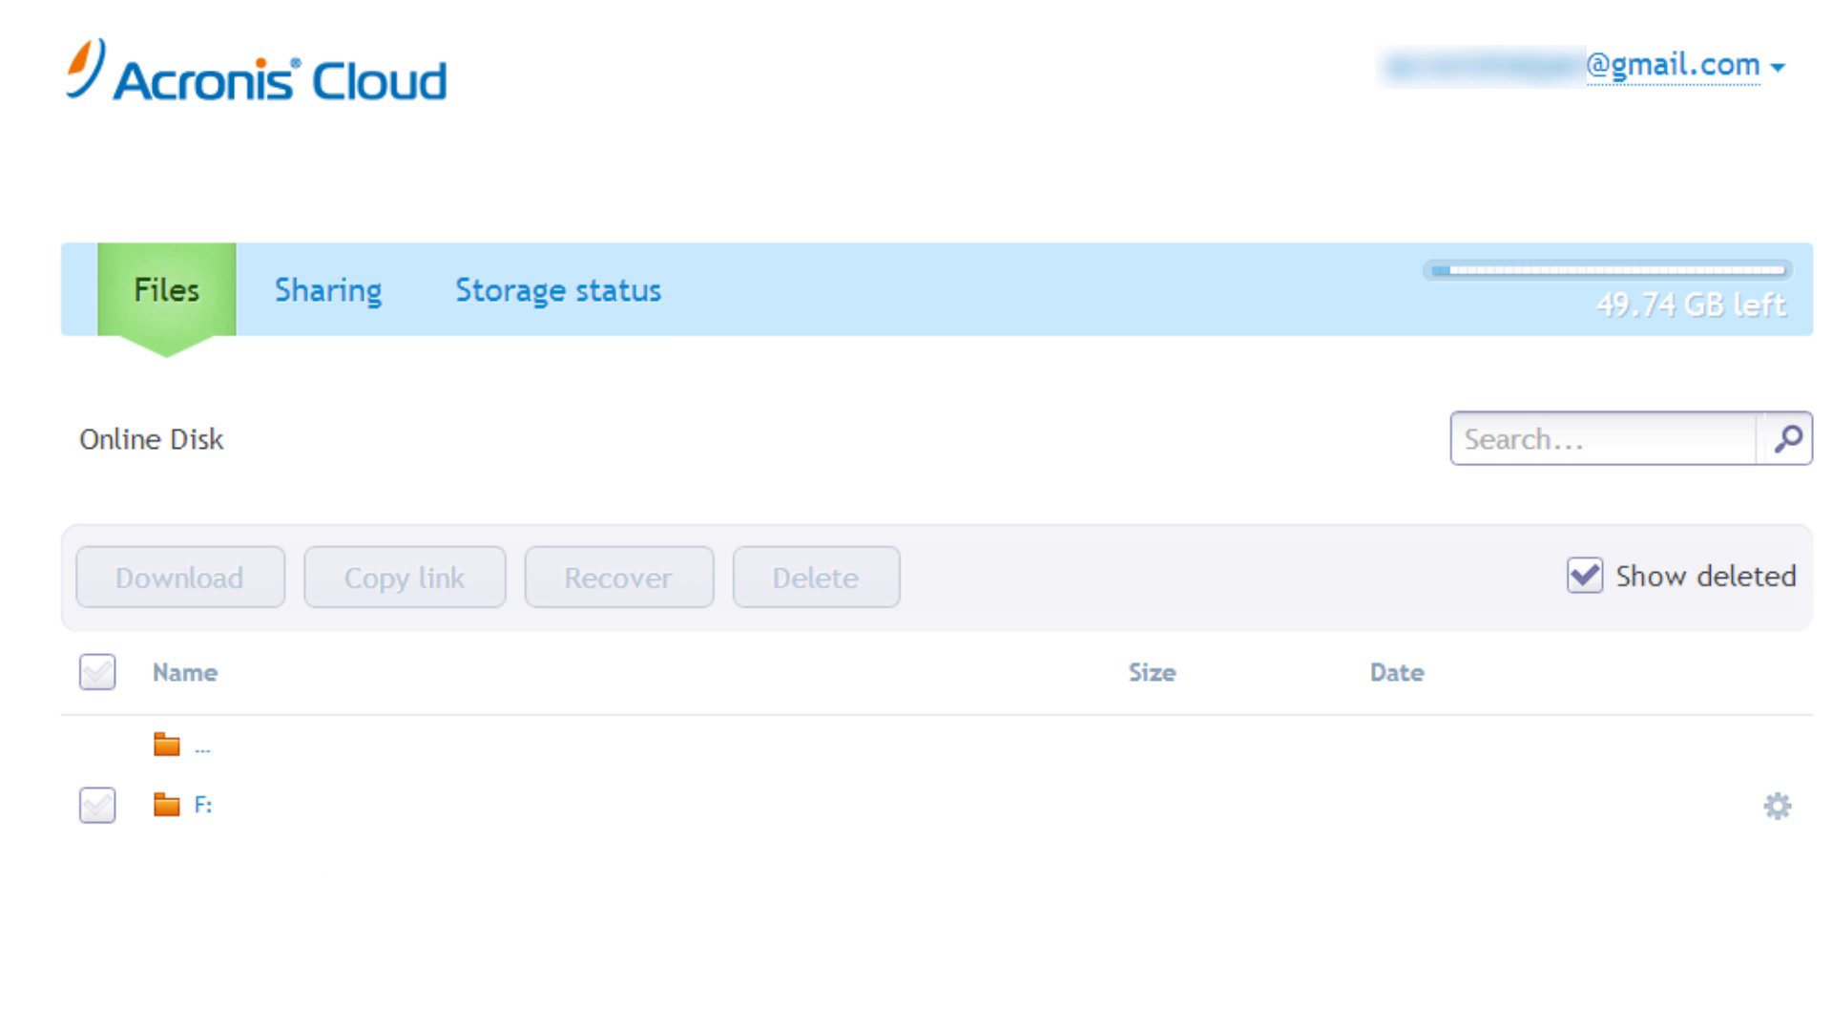
left_click(169, 807)
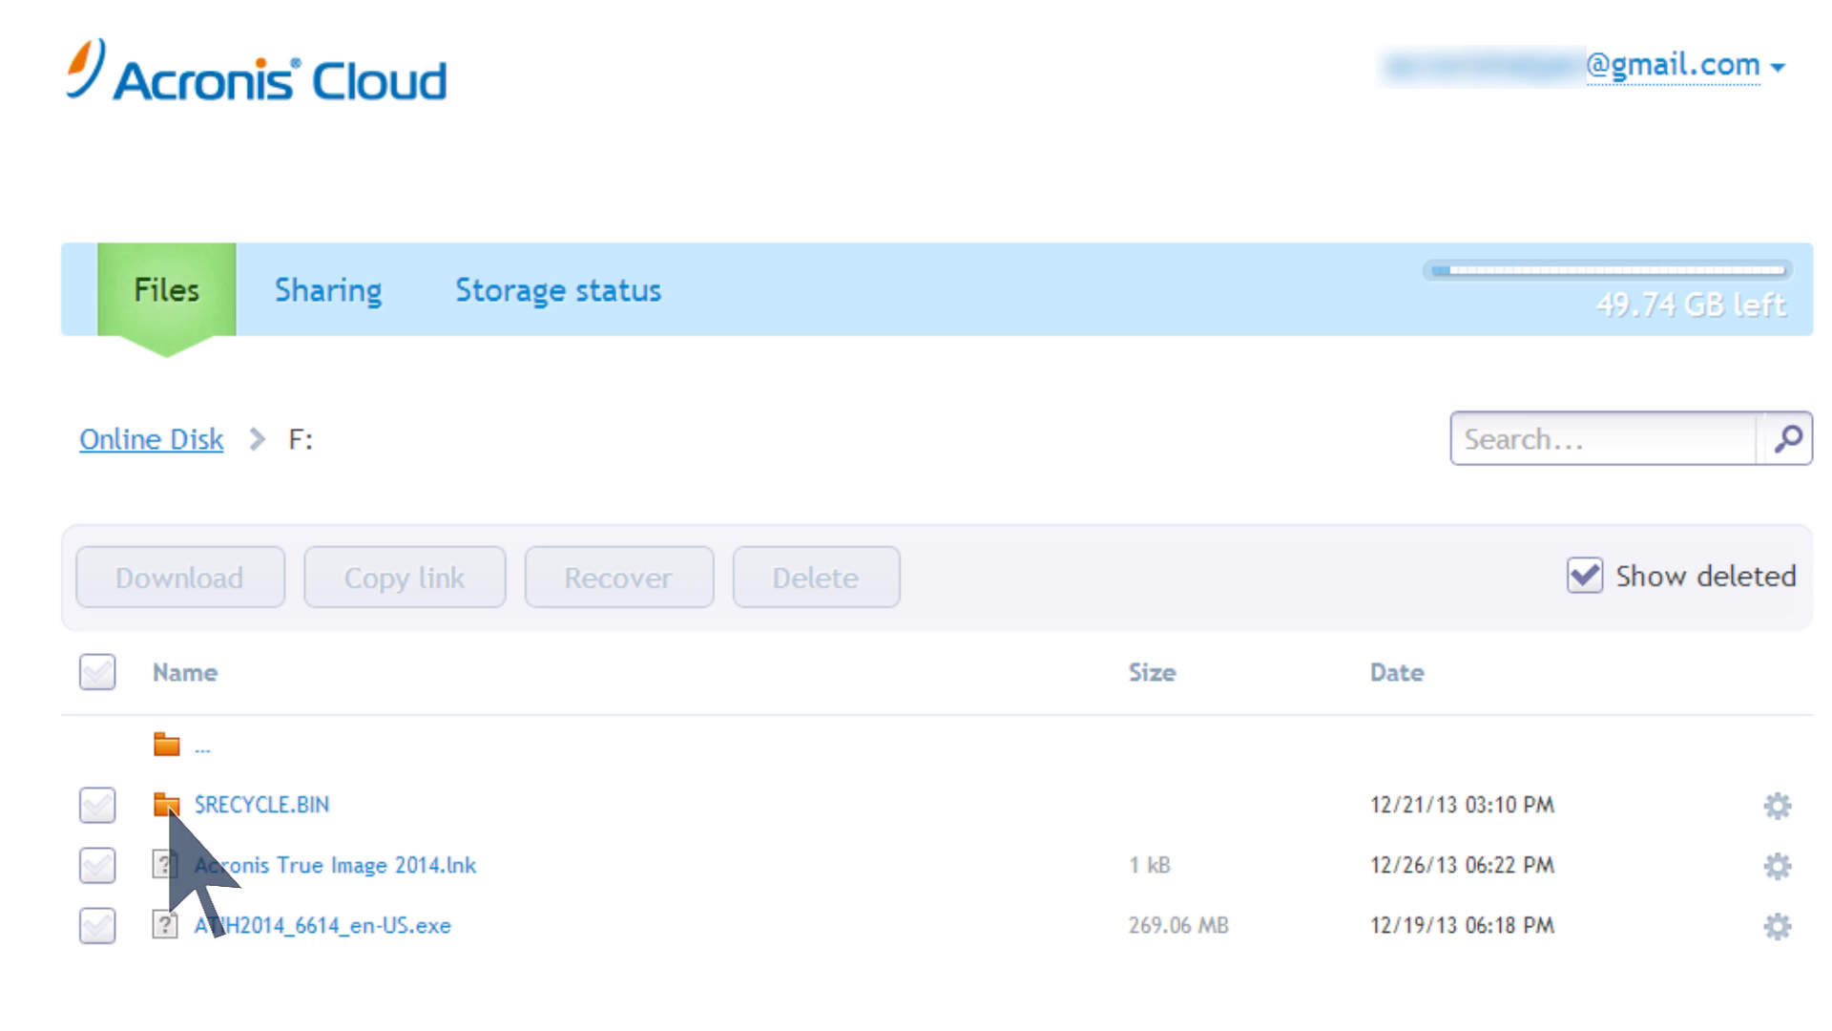
left_click(97, 925)
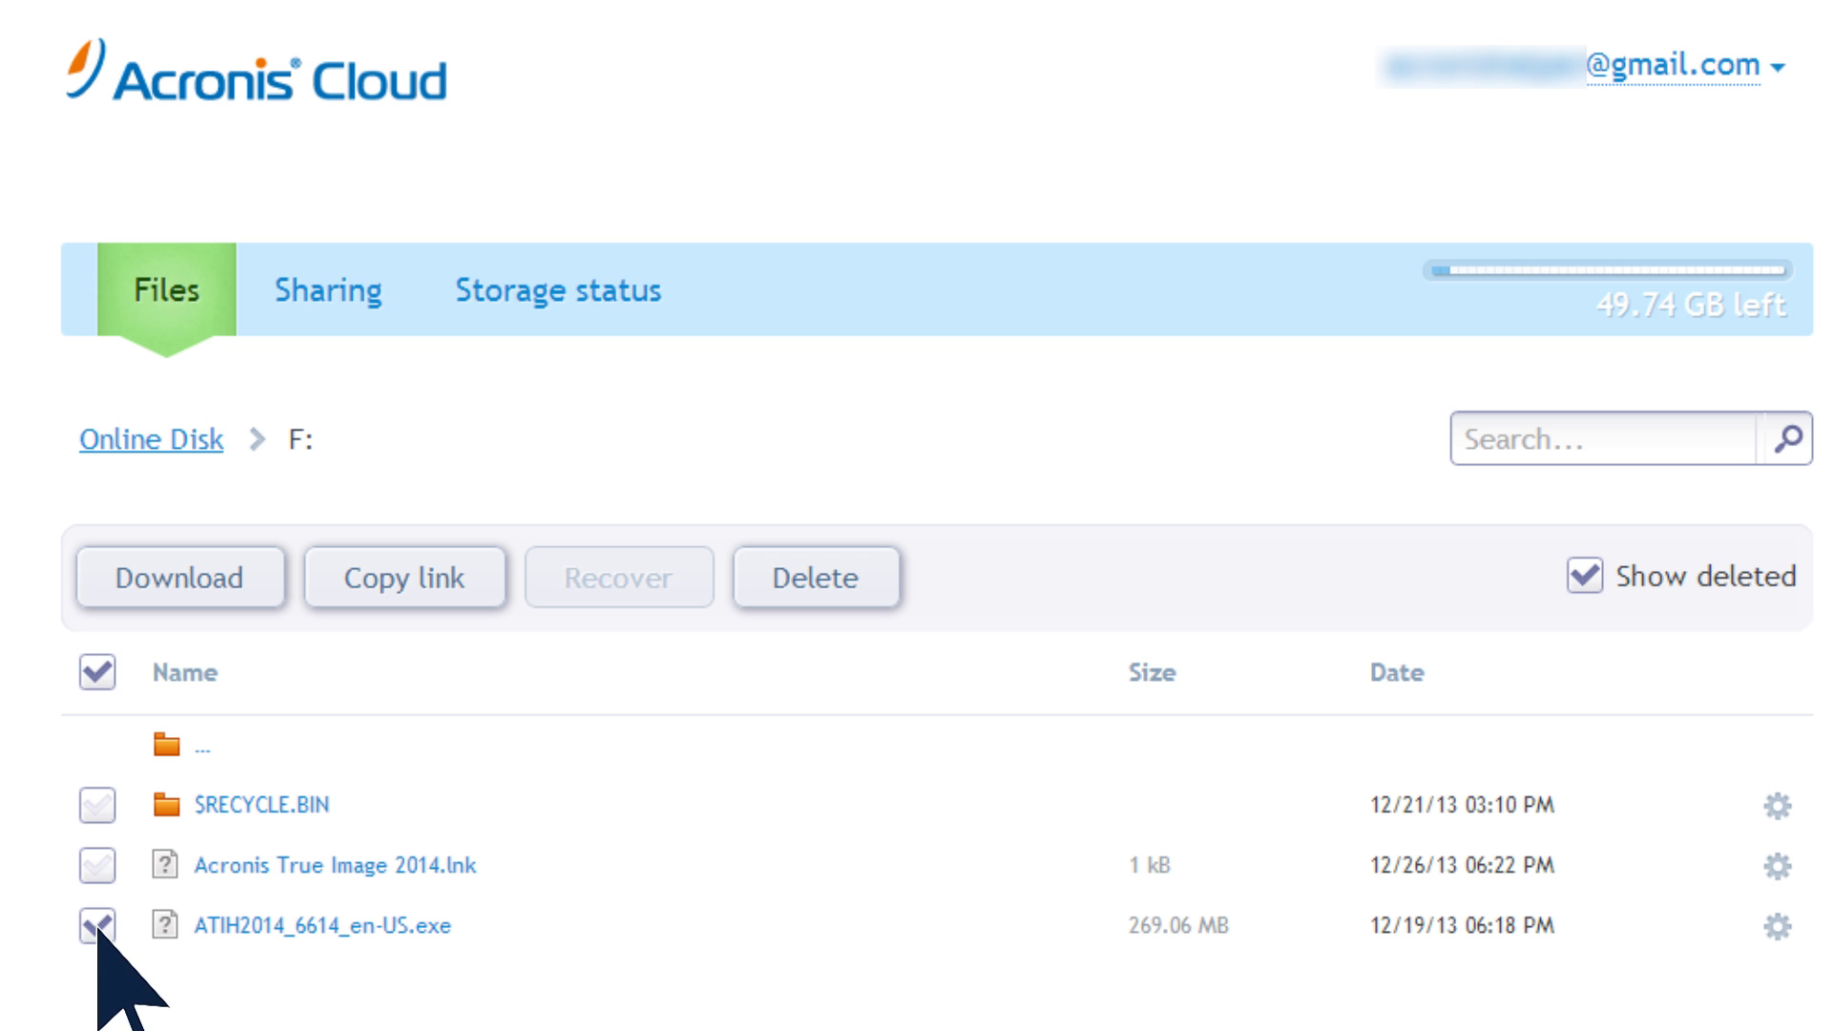
left_click(181, 585)
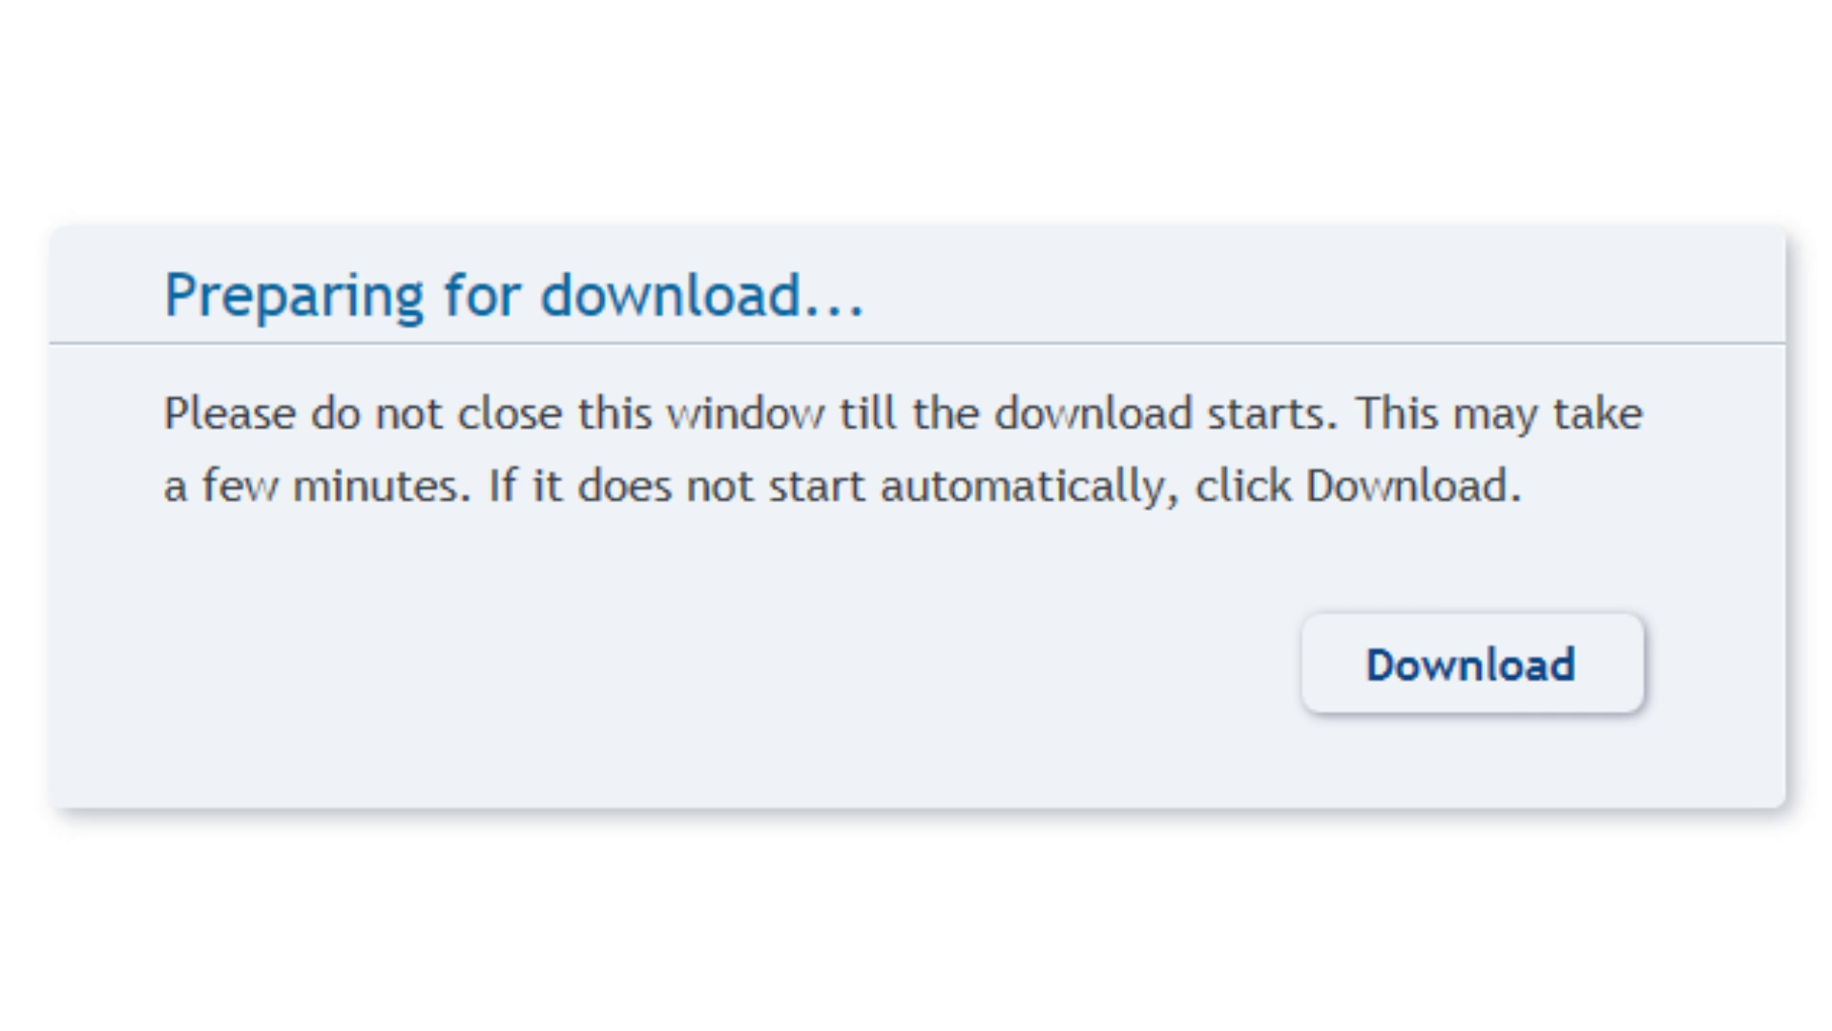
left_click(1474, 679)
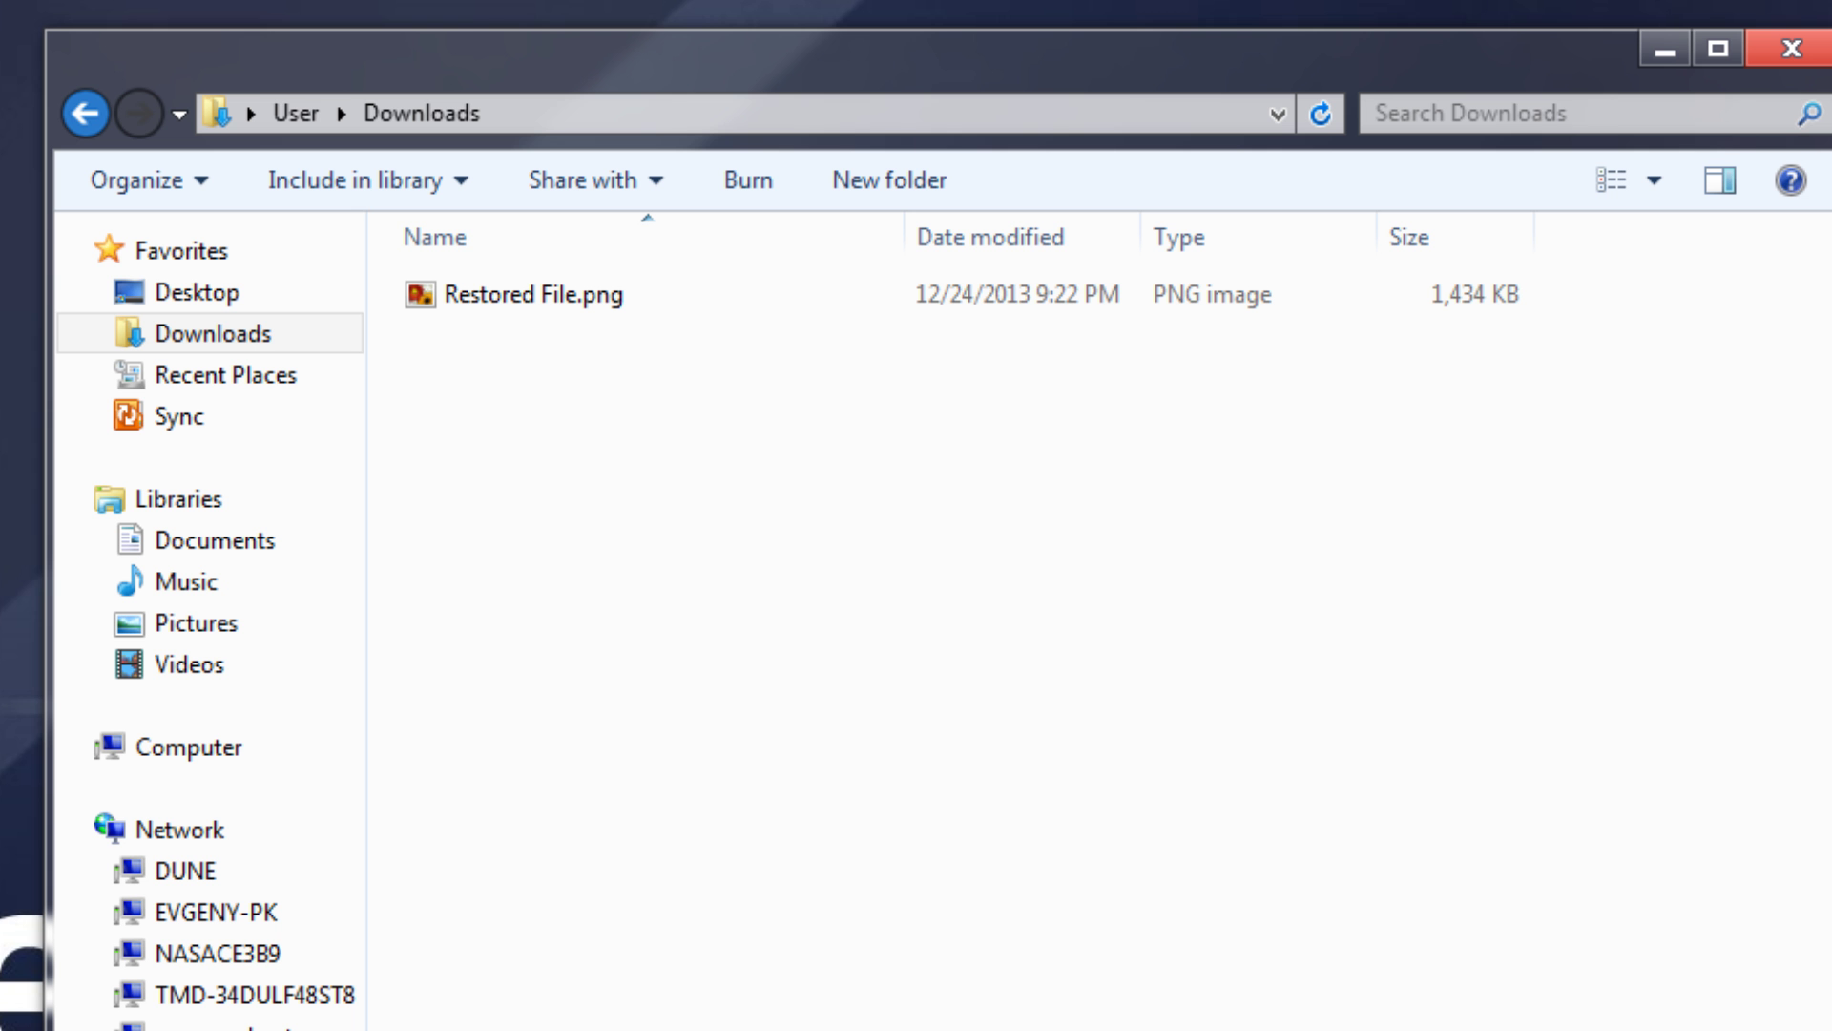